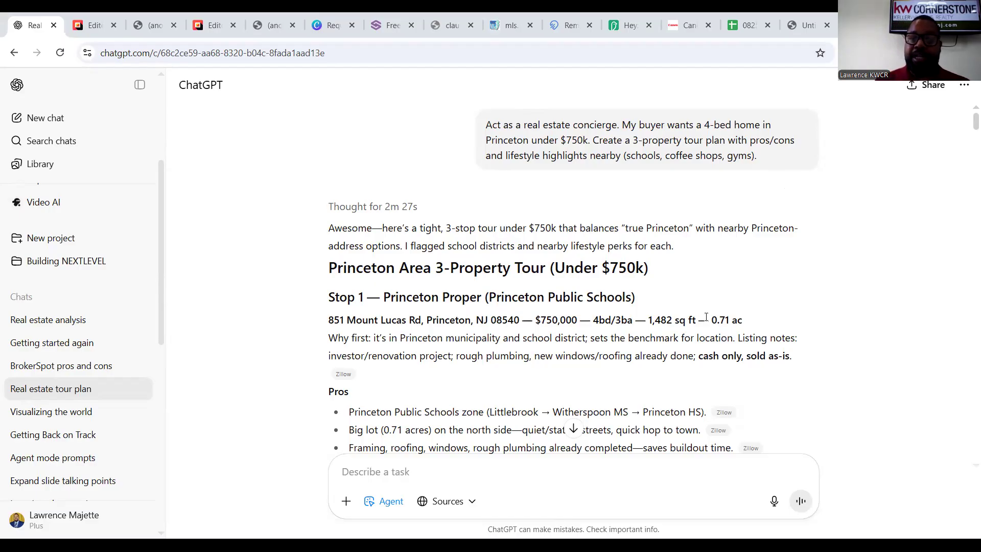
# Step: Read through the Princeton 3-property tour plan, examining each stop's pros, cons and nearby lifestyle highlights
pyautogui.scroll(-1, 706, 317)
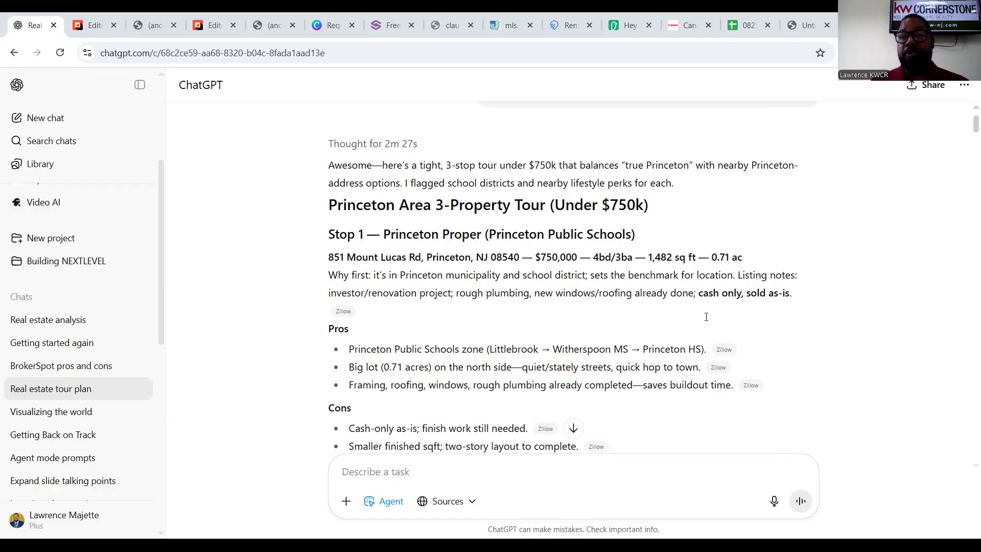
pyautogui.scroll(-1, 706, 317)
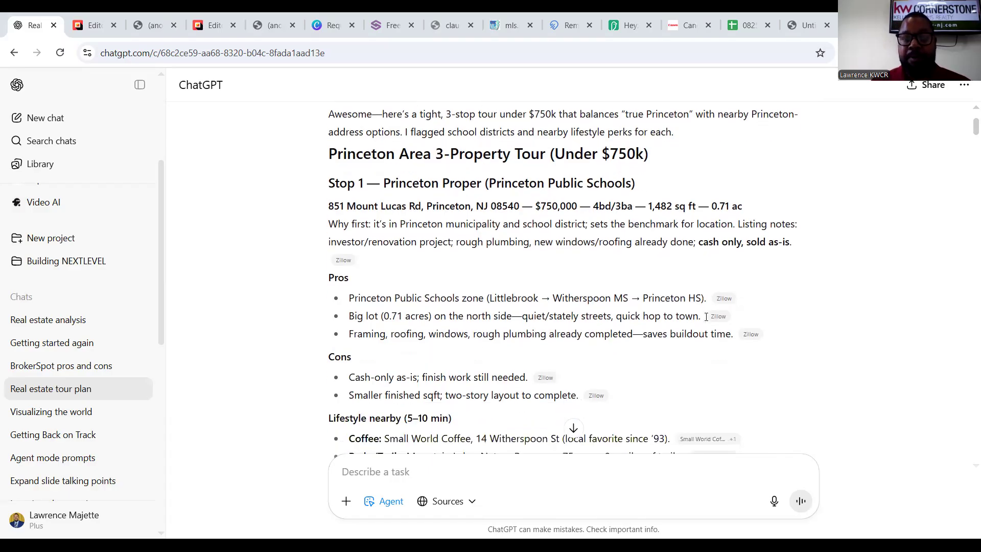
pyautogui.scroll(-1, 706, 317)
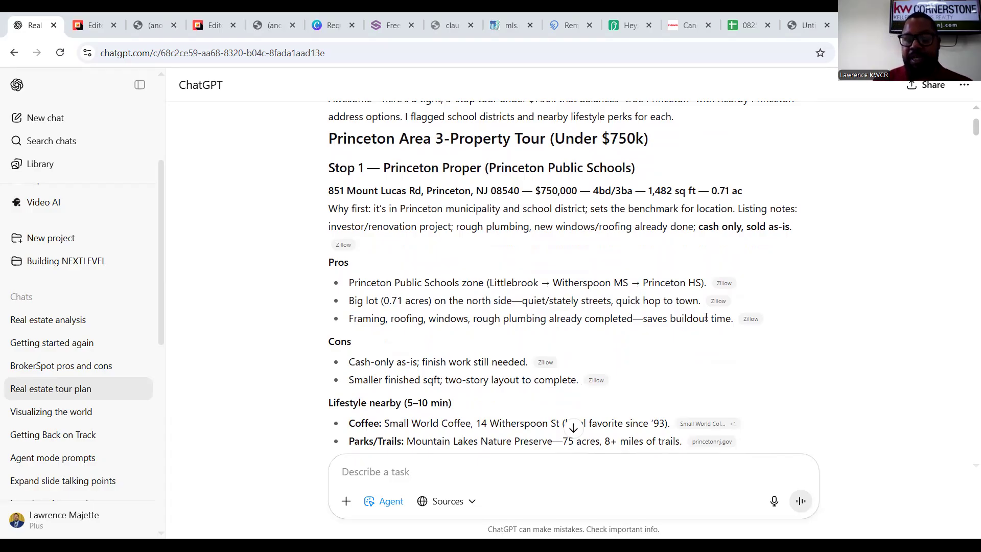
pyautogui.scroll(-3, 706, 318)
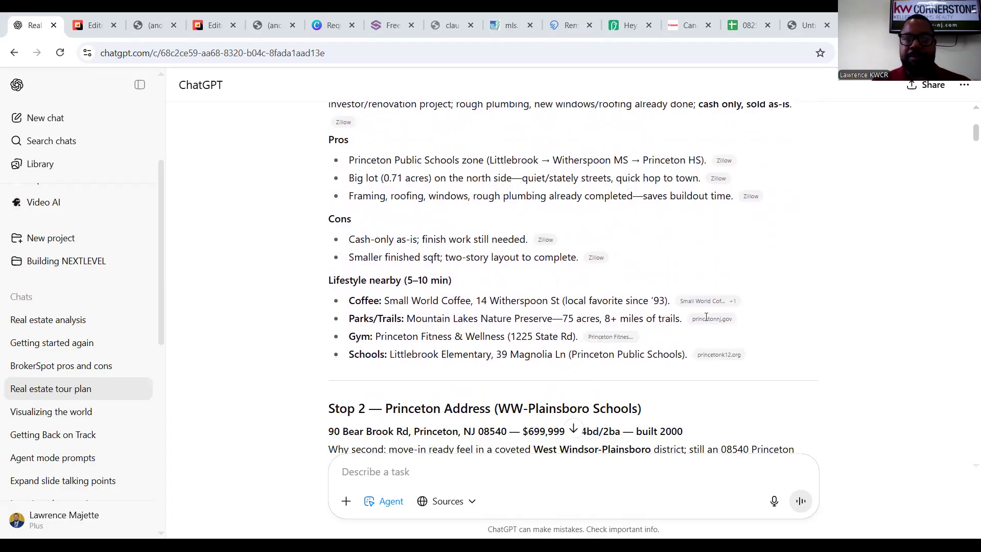
pyautogui.scroll(-1, 706, 318)
pyautogui.scroll(-1, 706, 318)
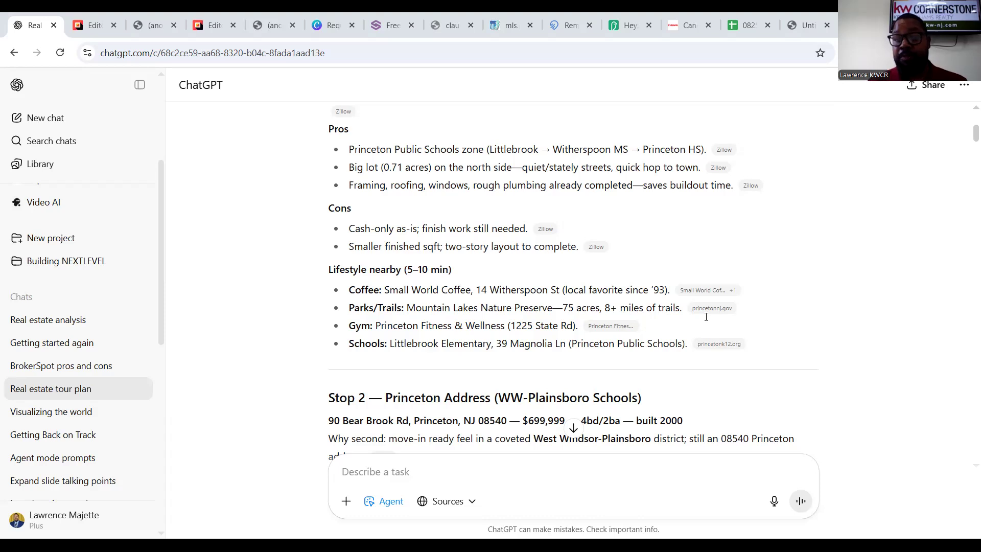
pyautogui.scroll(-5, 706, 316)
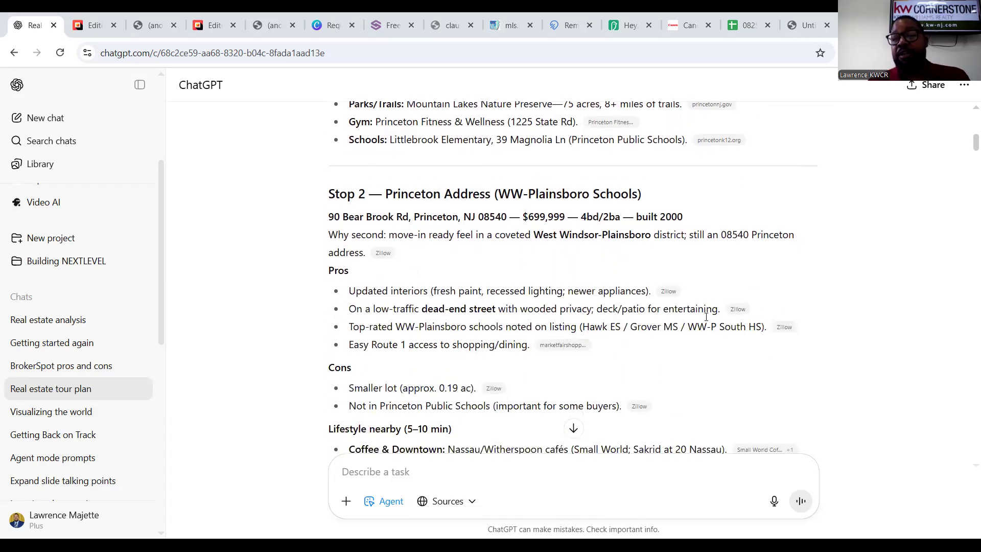
pyautogui.scroll(-1, 706, 317)
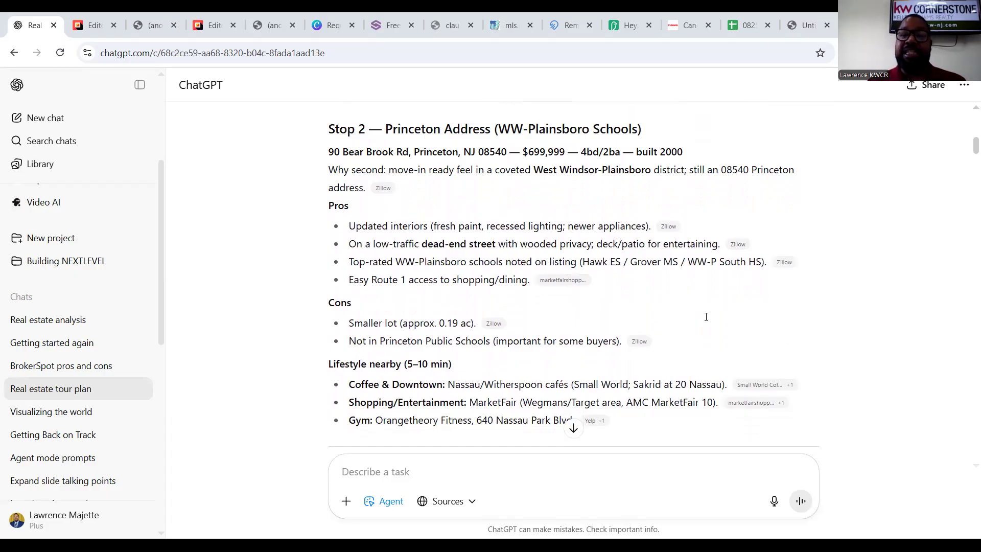
pyautogui.scroll(-1, 706, 317)
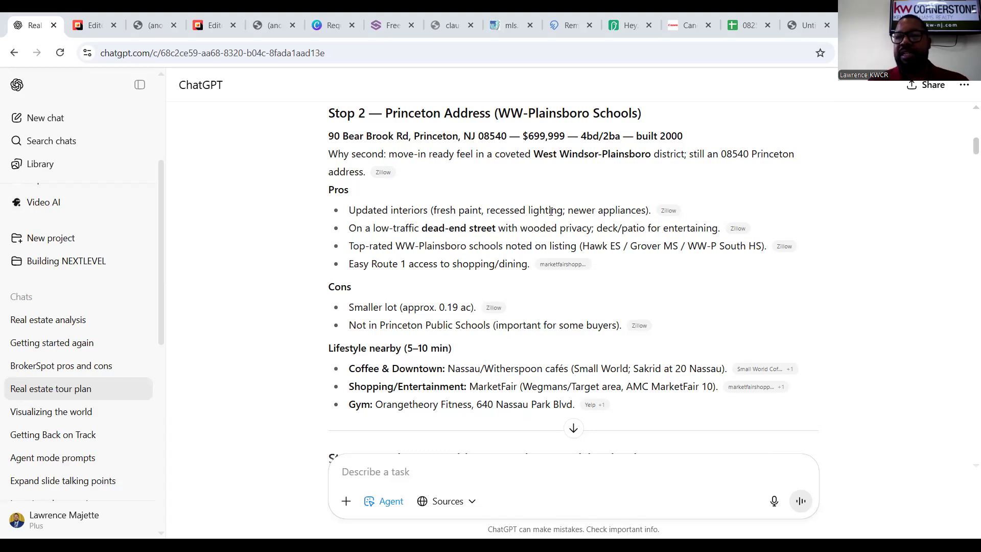
pyautogui.scroll(-6, 551, 211)
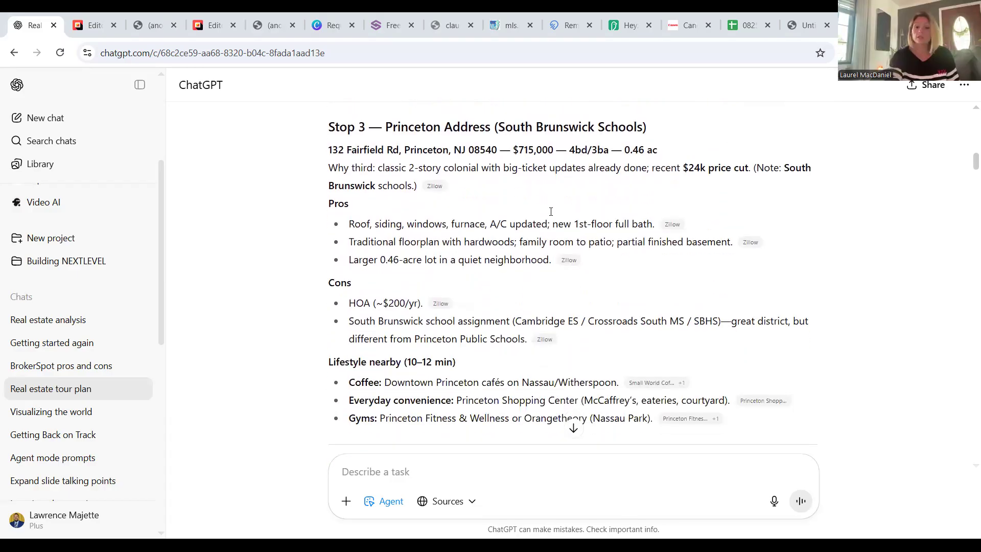
pyautogui.scroll(-2, 551, 211)
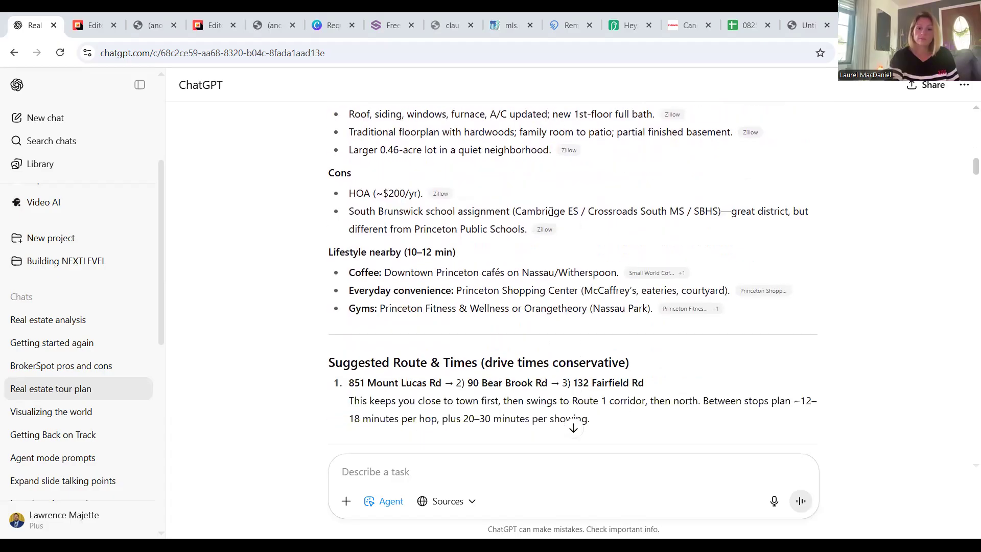
pyautogui.scroll(1, 551, 211)
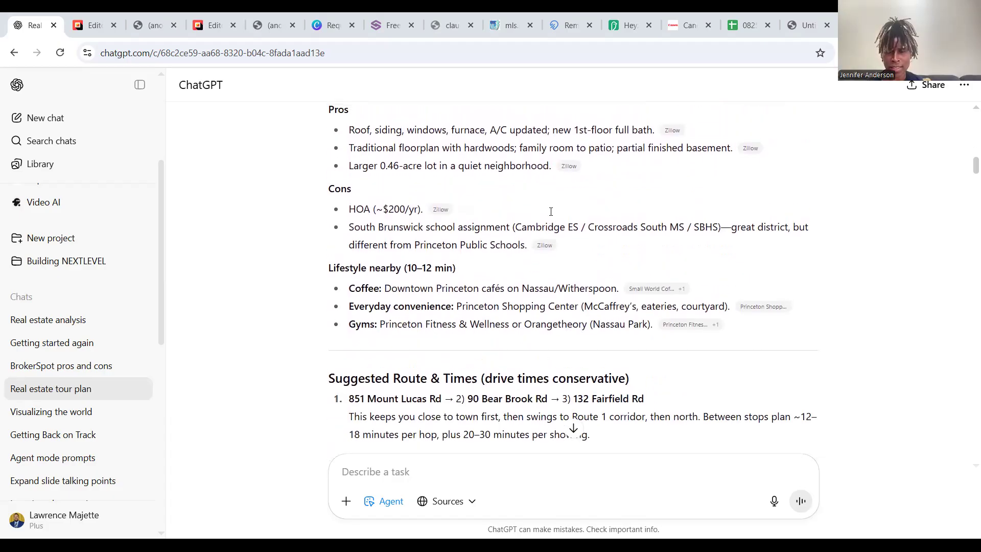
pyautogui.scroll(1, 551, 211)
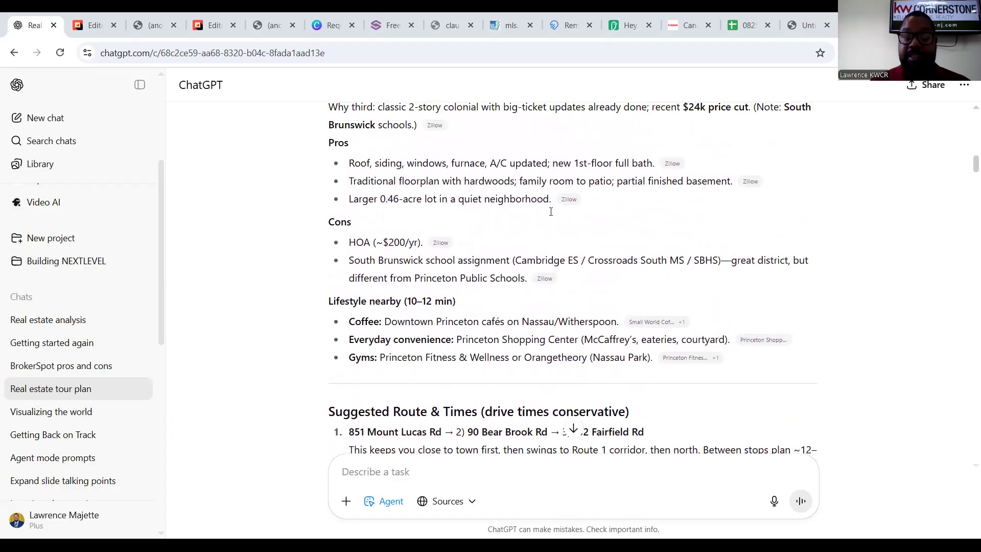
# Step: Start a new chat with Agent mode turned on and look through the suggested tasks
pyautogui.click(78, 118)
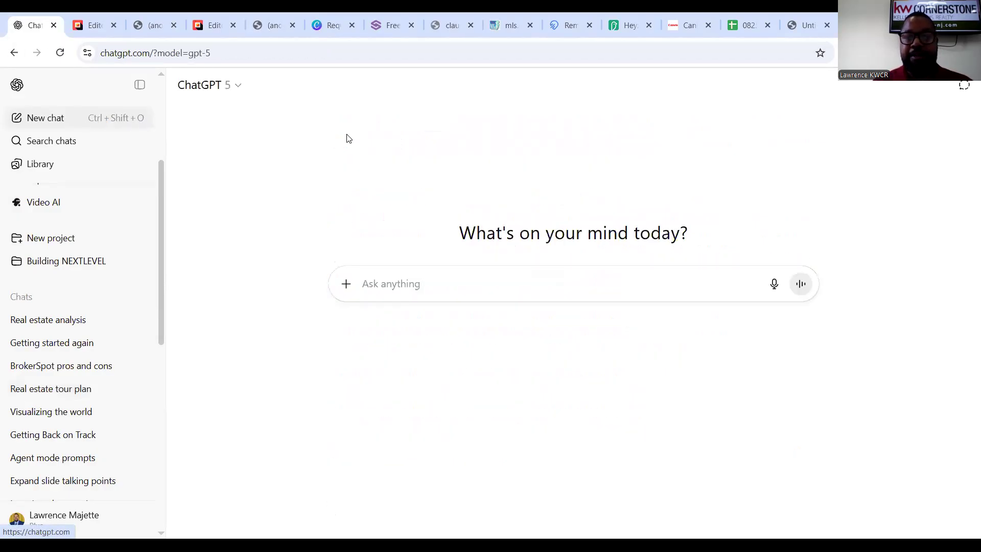
pyautogui.click(344, 284)
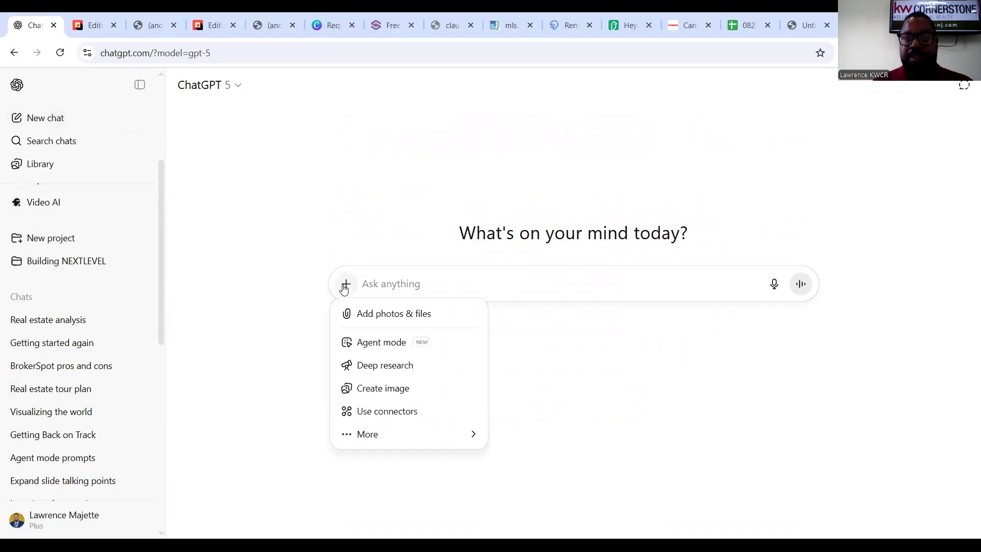
pyautogui.click(388, 346)
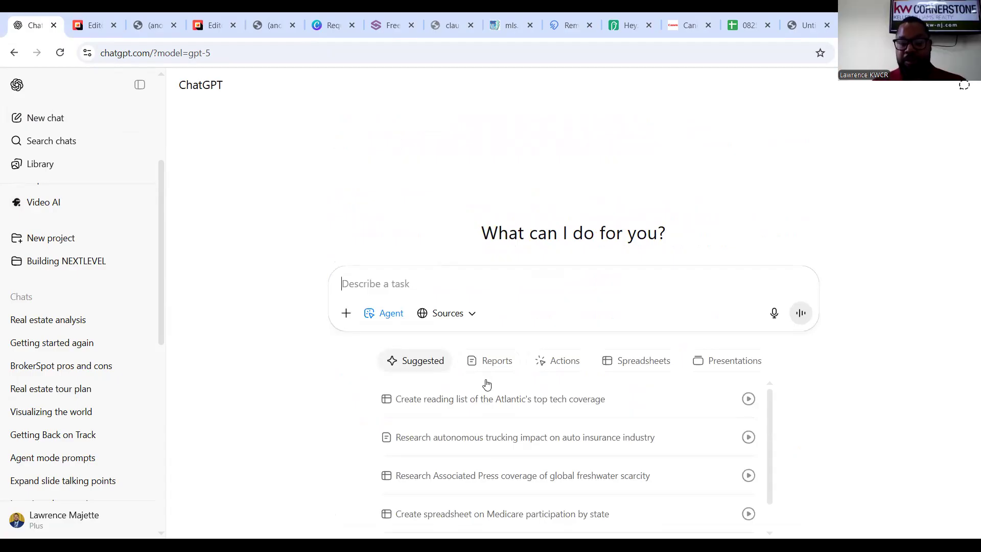
pyautogui.scroll(-1, 557, 448)
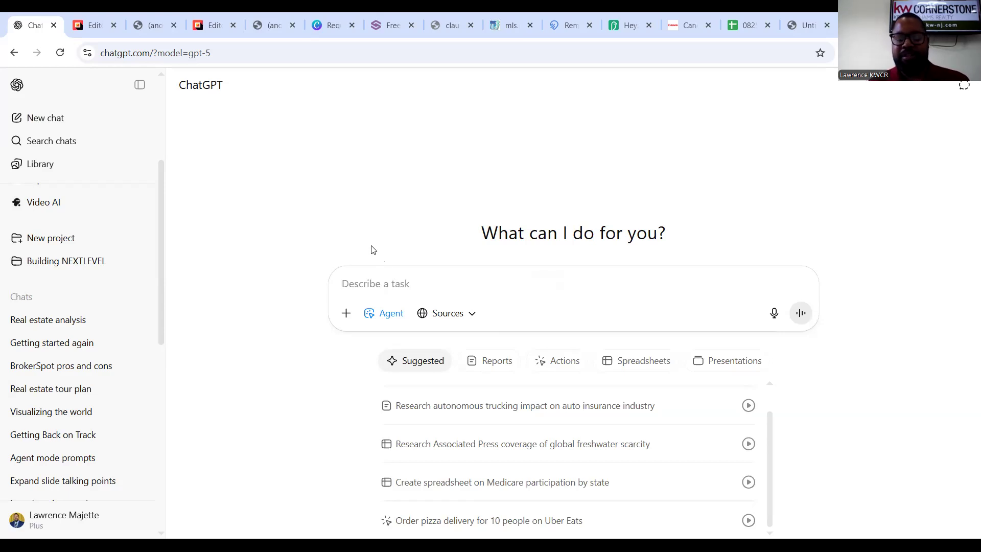
# Step: Give the agent the task "research housing market in strausburg pa" and watch its live research view
pyautogui.write('resea')
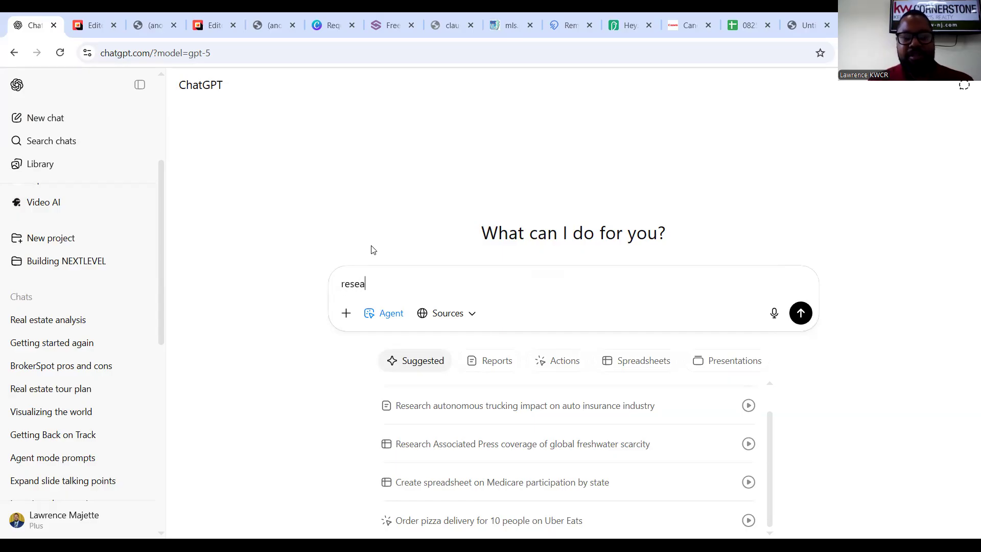
pyautogui.write('rch ')
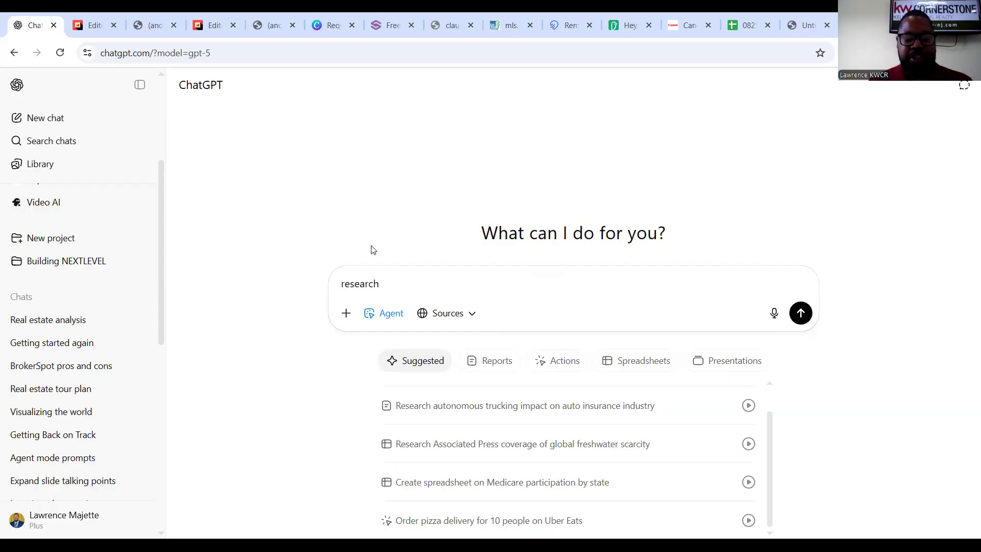
pyautogui.write('housing market in')
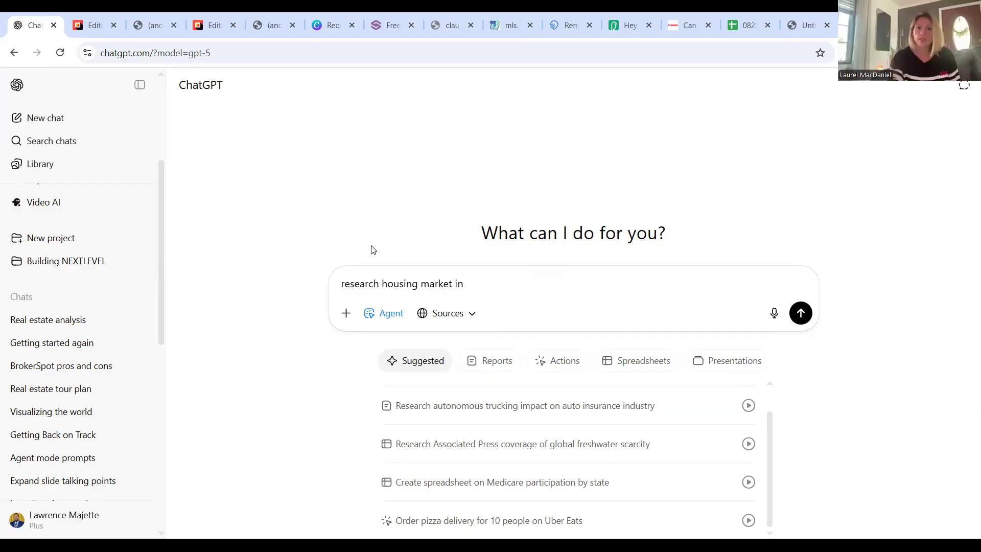
pyautogui.write('strau')
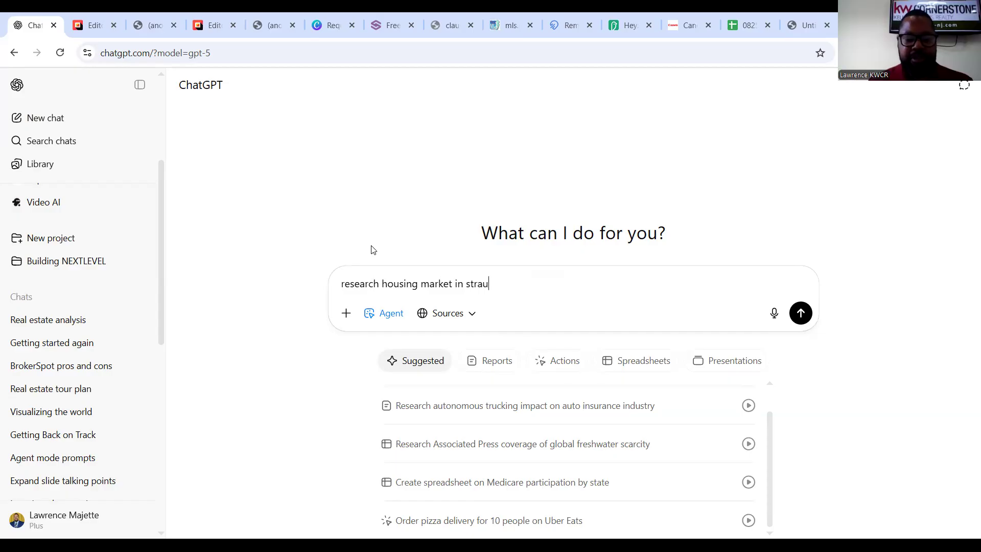
pyautogui.write('sbur')
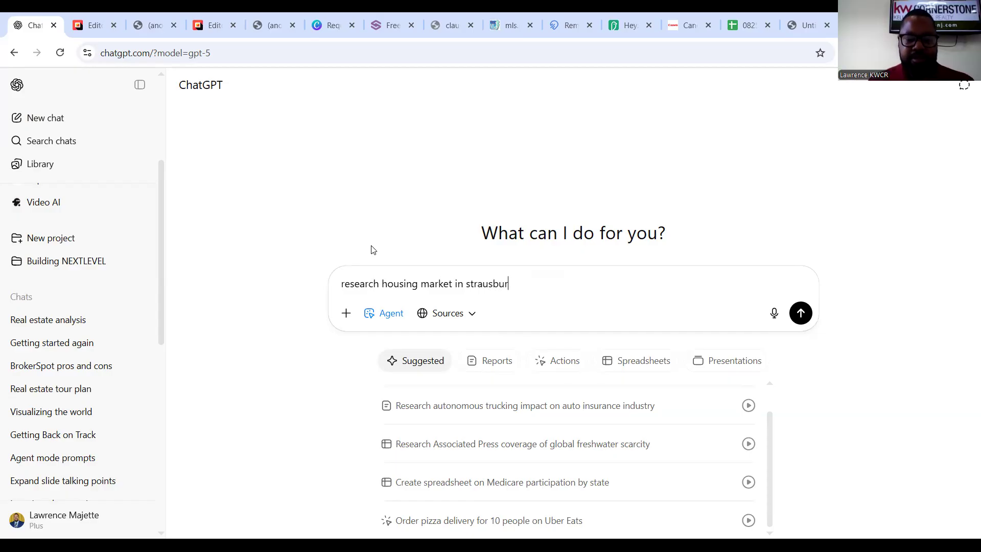
pyautogui.write('g pa')
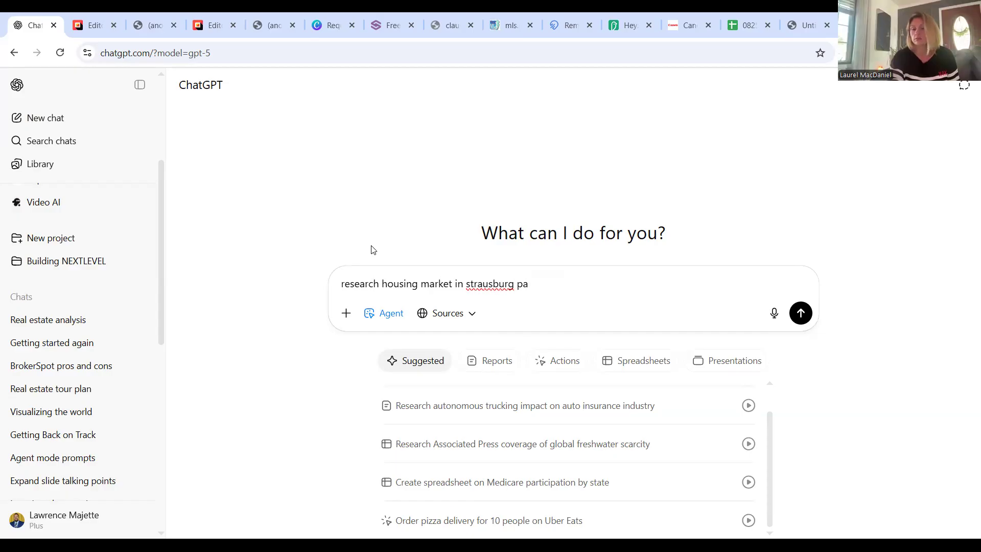
pyautogui.press('Return')
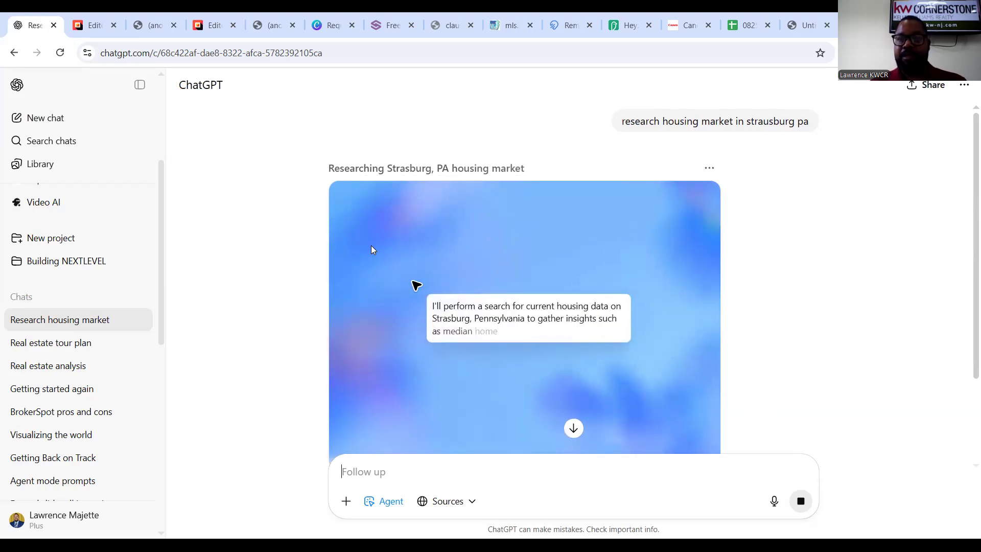
pyautogui.scroll(-1, 809, 315)
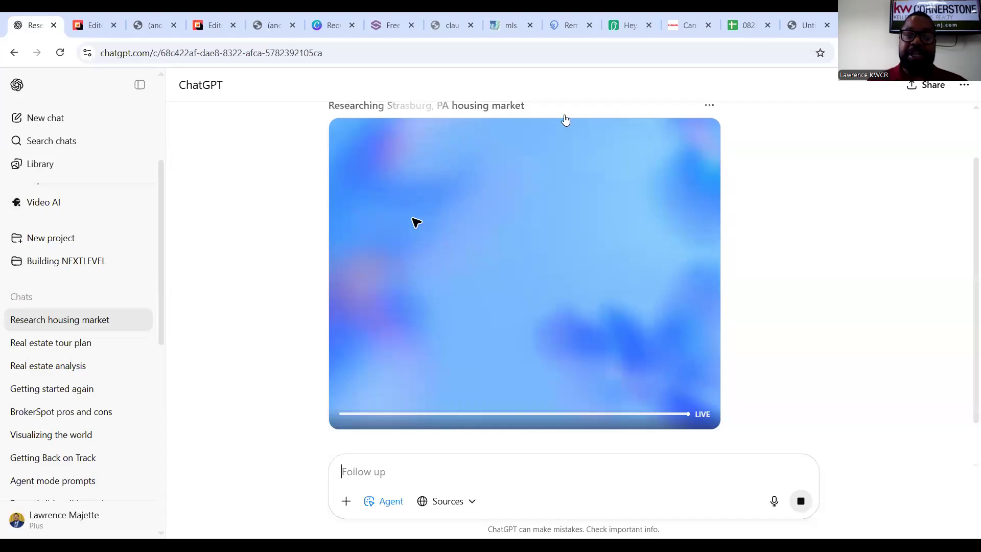
pyautogui.scroll(1, 766, 234)
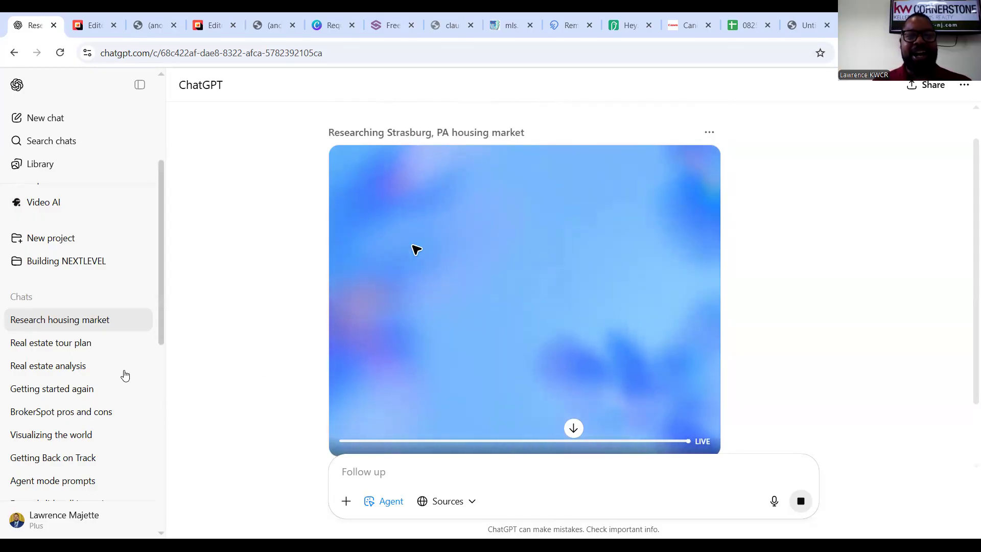
# Step: Reopen the "Real estate tour plan" chat and review its suggested route and times, quick buyer guidance and alternate listings
pyautogui.click(92, 342)
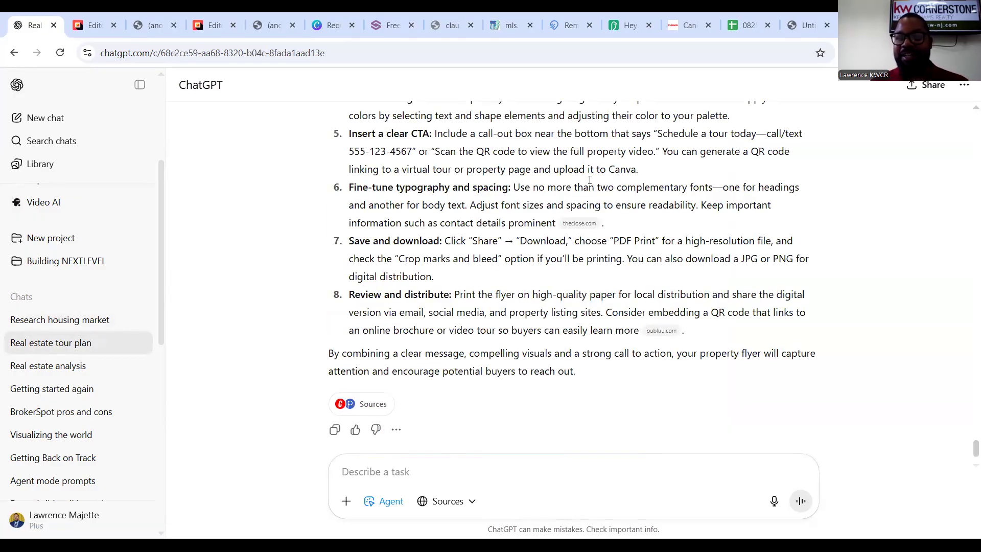
pyautogui.scroll(20, 590, 180)
pyautogui.scroll(20, 589, 183)
pyautogui.scroll(-15, 590, 183)
pyautogui.scroll(-10, 590, 180)
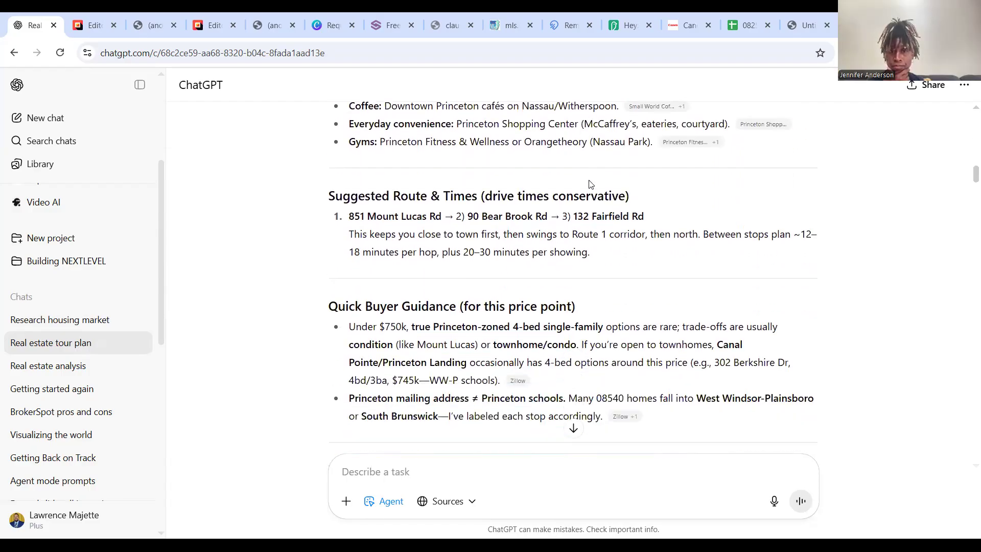
pyautogui.scroll(-1, 589, 183)
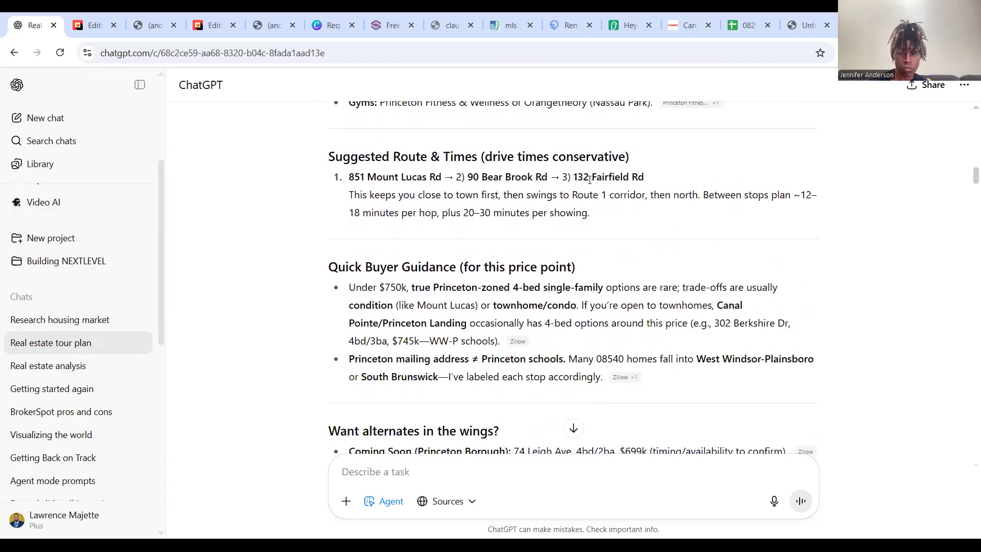
pyautogui.scroll(4, 503, 173)
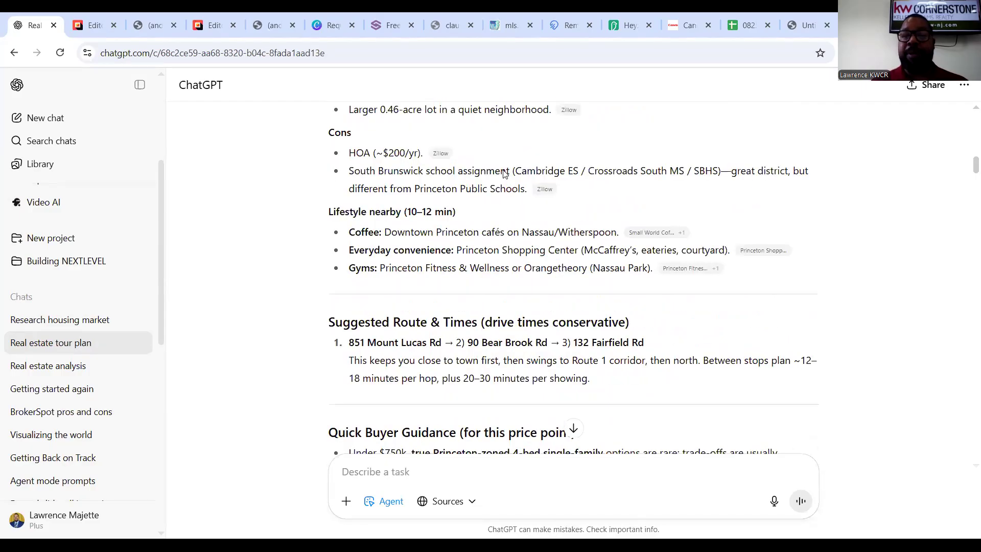
pyautogui.scroll(-4, 503, 174)
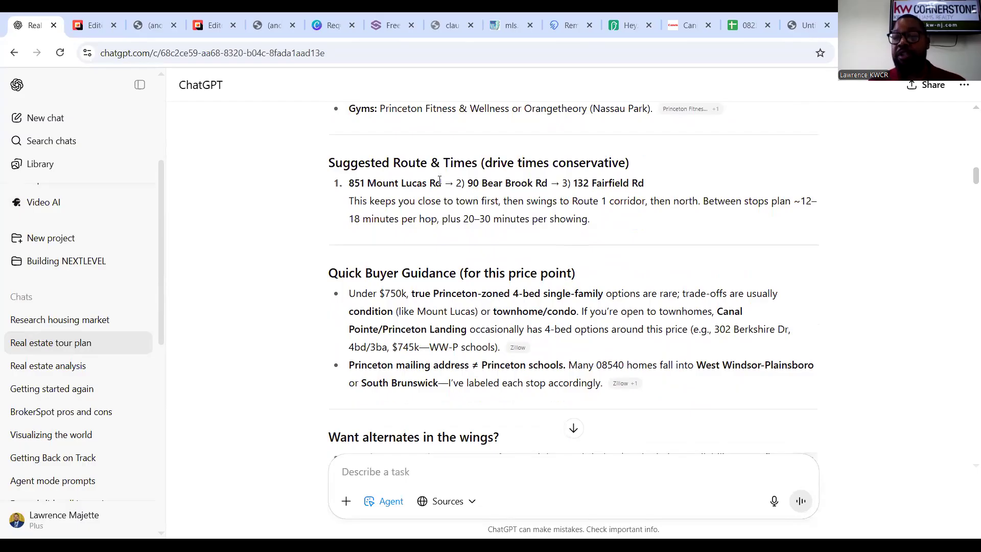
pyautogui.scroll(-2, 440, 180)
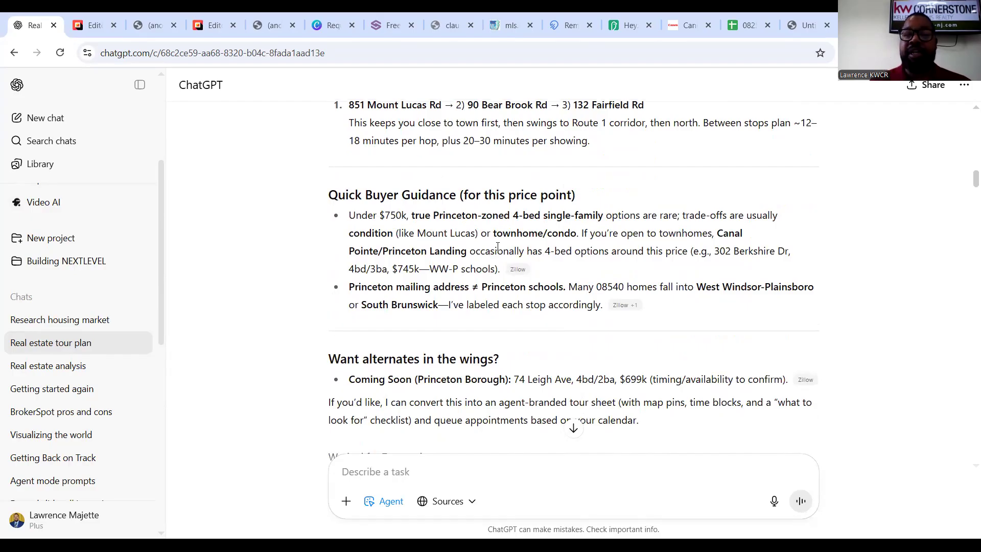
pyautogui.scroll(-4, 497, 247)
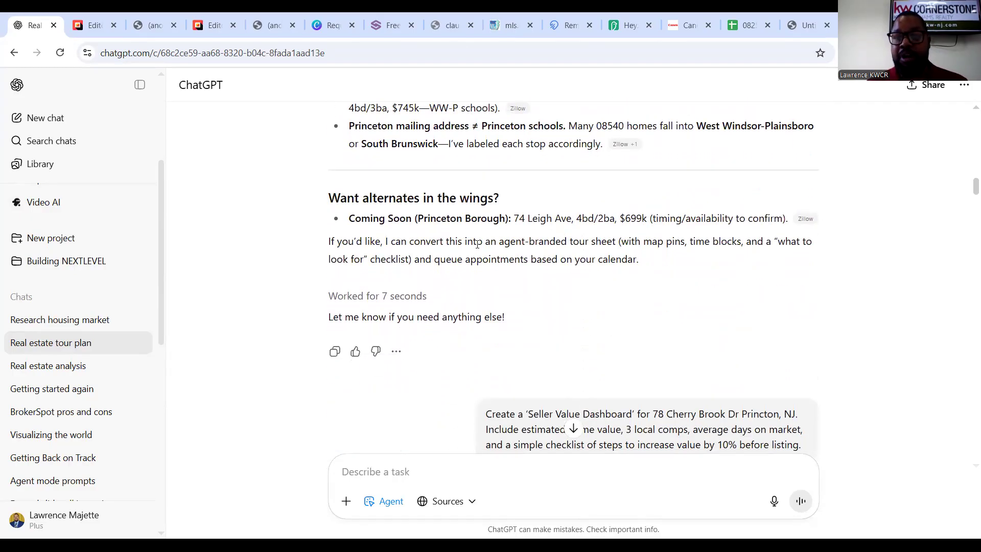
pyautogui.scroll(1, 477, 244)
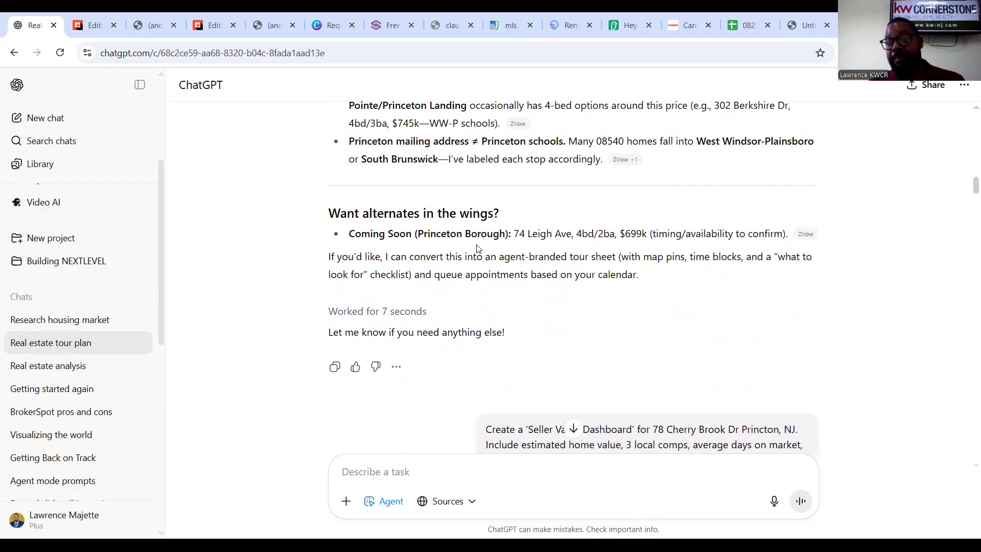
# Step: Switch to the SlideBySlide editor and start the slideshow of the "Next-Level Agent Mode: WOW Factor Benefits for Realtors" presentation
pyautogui.click(97, 27)
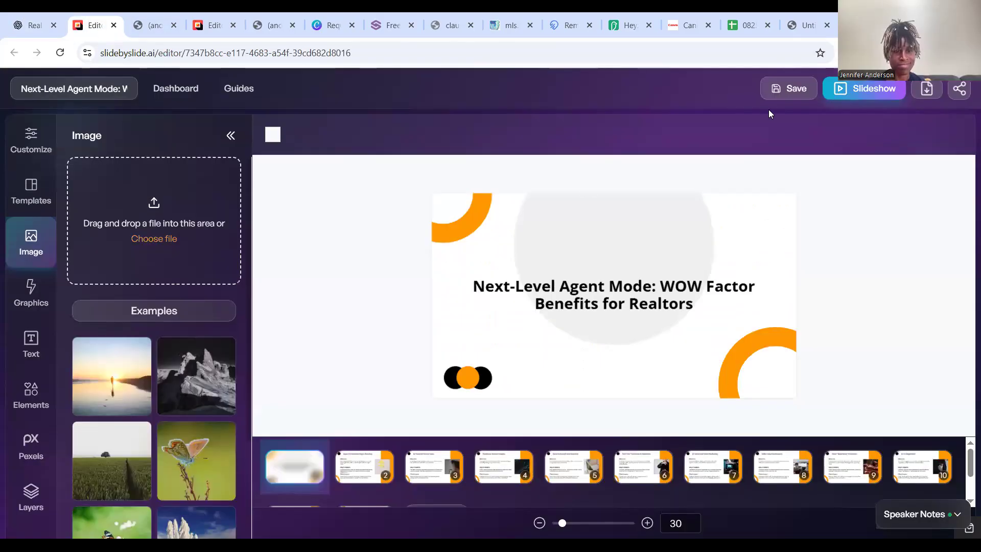
pyautogui.click(850, 96)
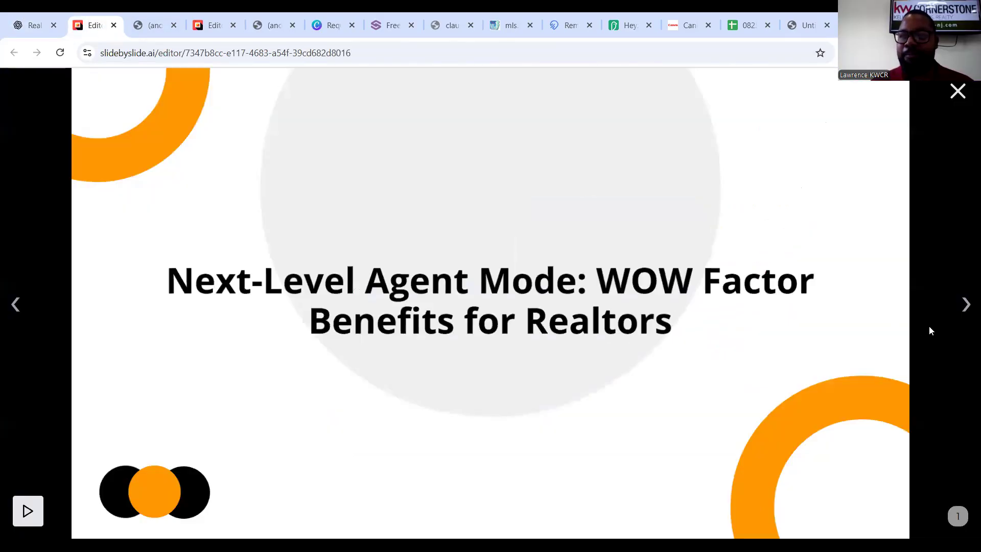
# Step: Advance the slideshow to the "AI-Powered Virtual Tours" slide and return to the opening prompt of the ChatGPT tour plan chat
pyautogui.click(966, 307)
pyautogui.click(965, 307)
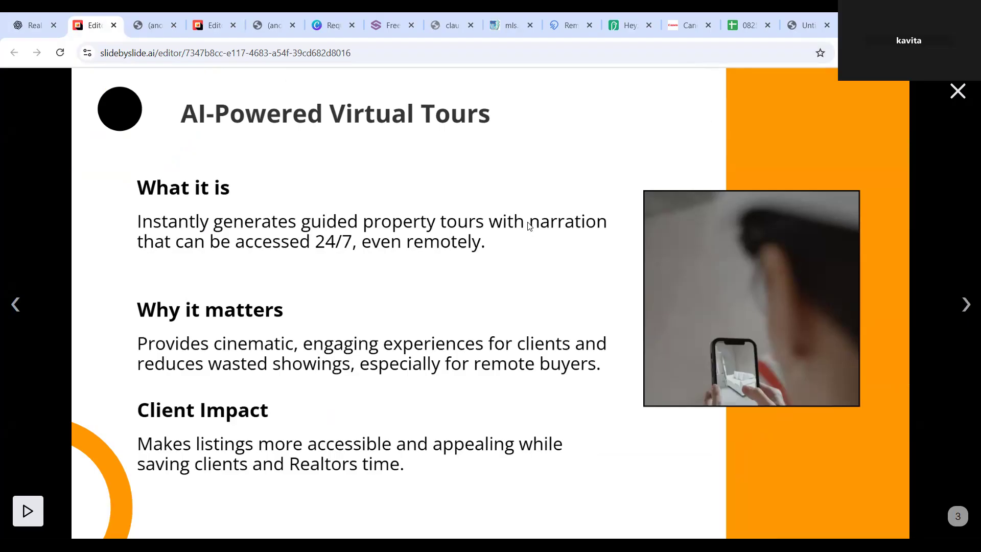
pyautogui.click(29, 31)
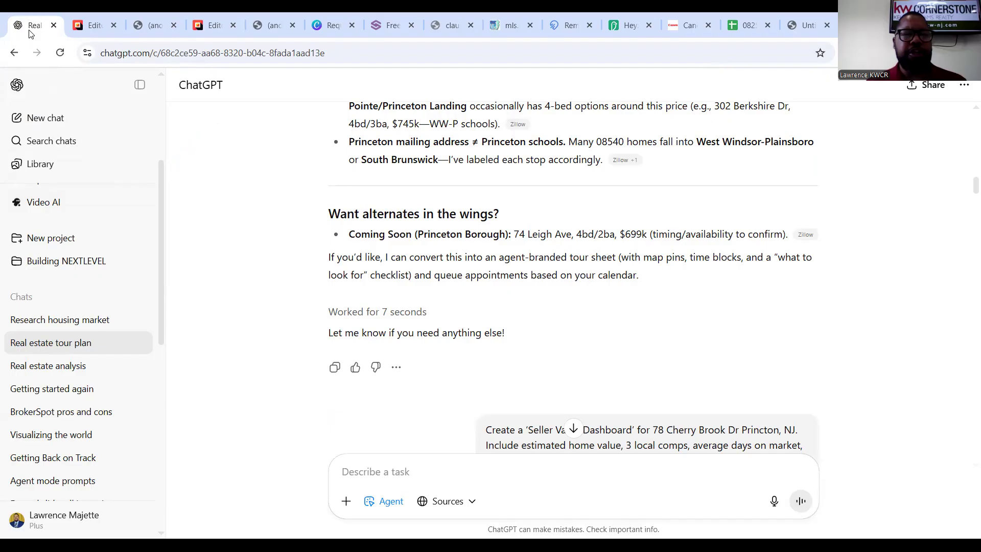
pyautogui.scroll(20, 296, 272)
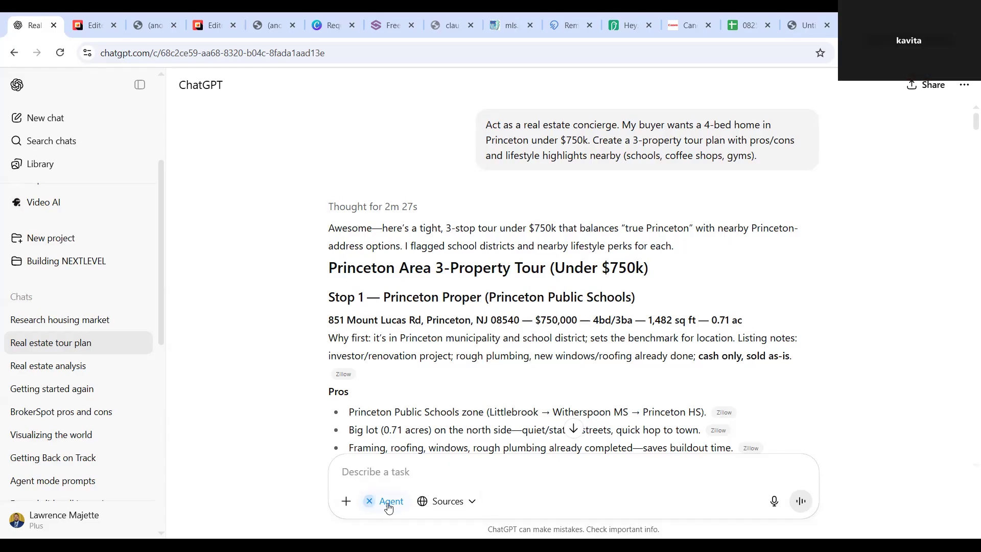
# Step: Show where Agent mode sits among the prompt's tool options and bring the sidebar's list of GPTs into view
pyautogui.click(347, 501)
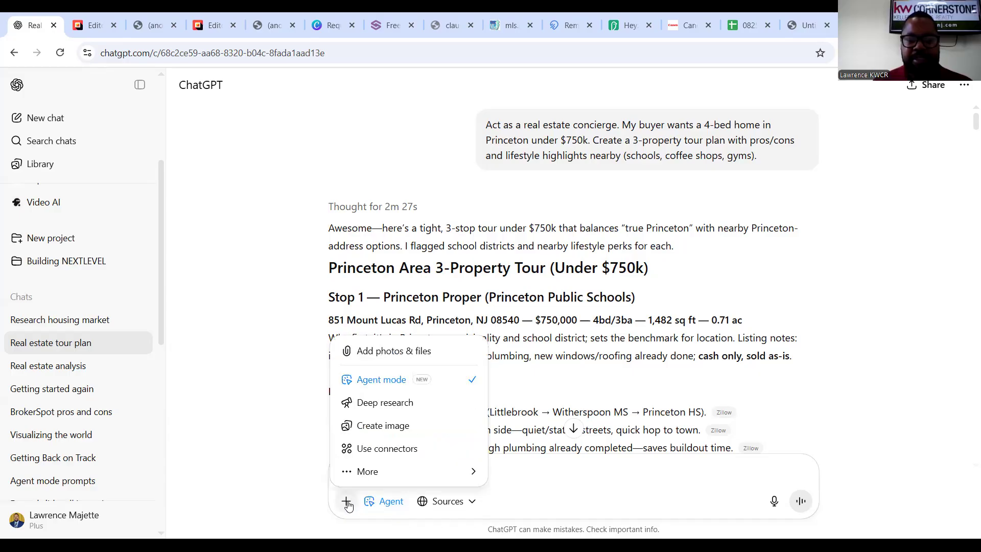
pyautogui.moveTo(372, 379)
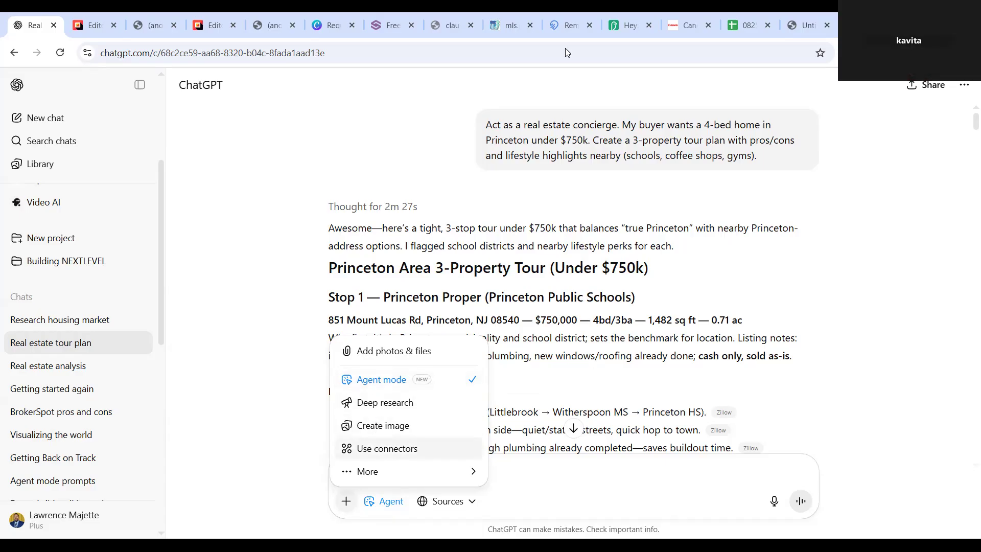
pyautogui.click(256, 383)
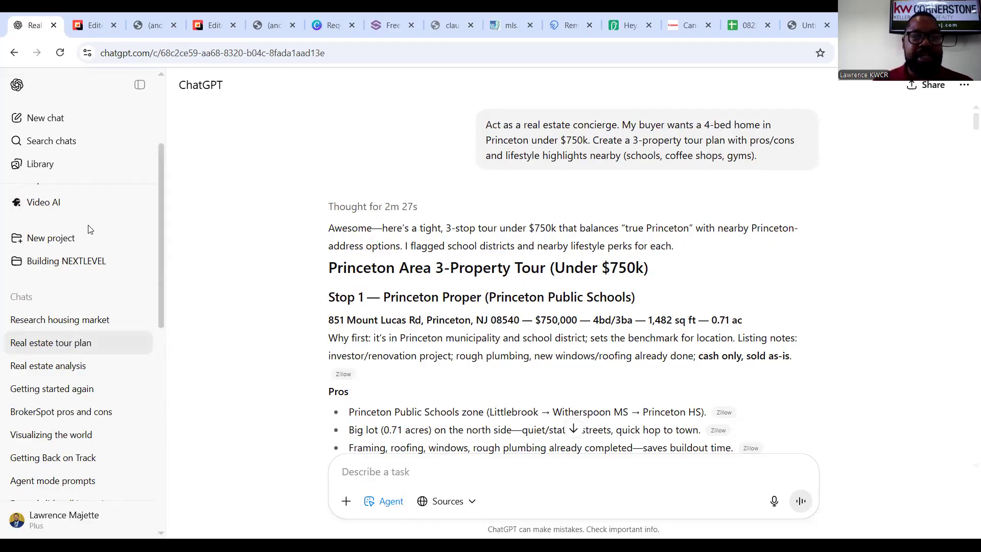
pyautogui.scroll(4, 87, 226)
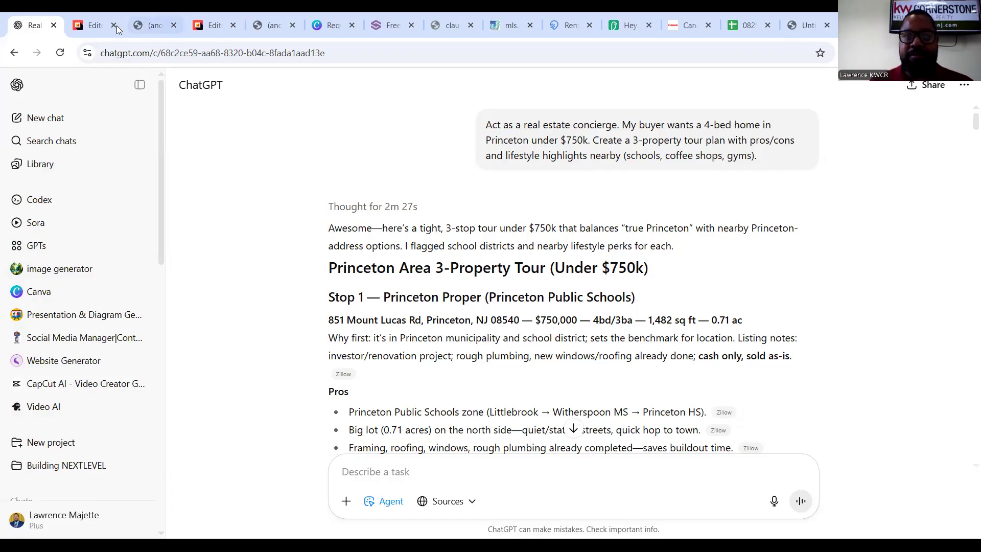
# Step: Revisit the "AI-Powered Virtual Tours" slide, and review the pros, cons and nearby lifestyle highlights of Stop 1 in the ChatGPT tour plan
pyautogui.click(91, 26)
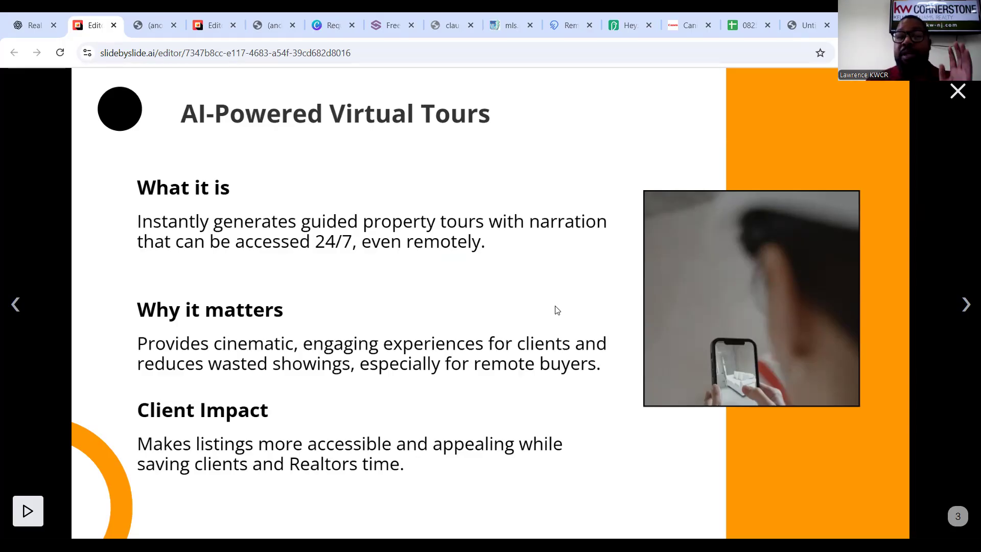
pyautogui.click(27, 23)
pyautogui.scroll(-15, 280, 260)
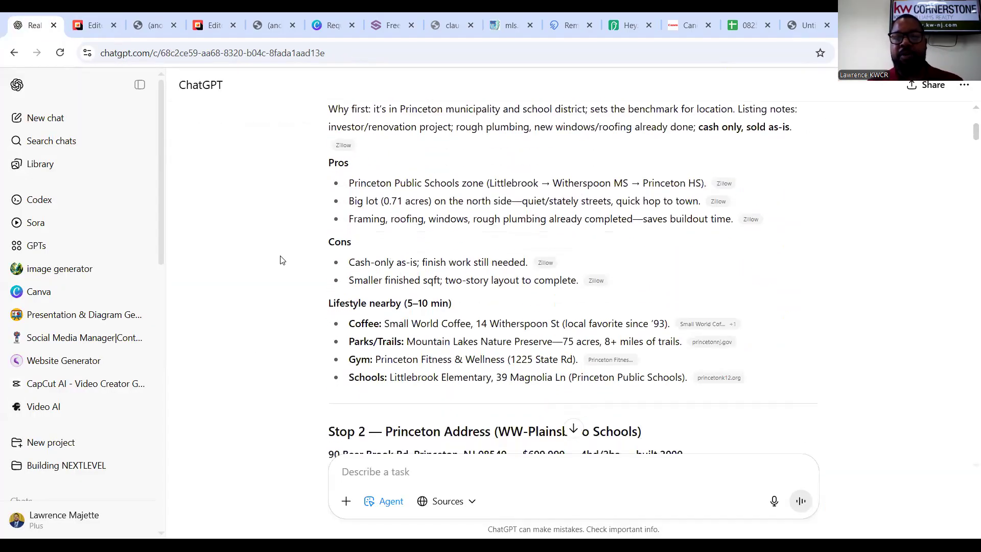
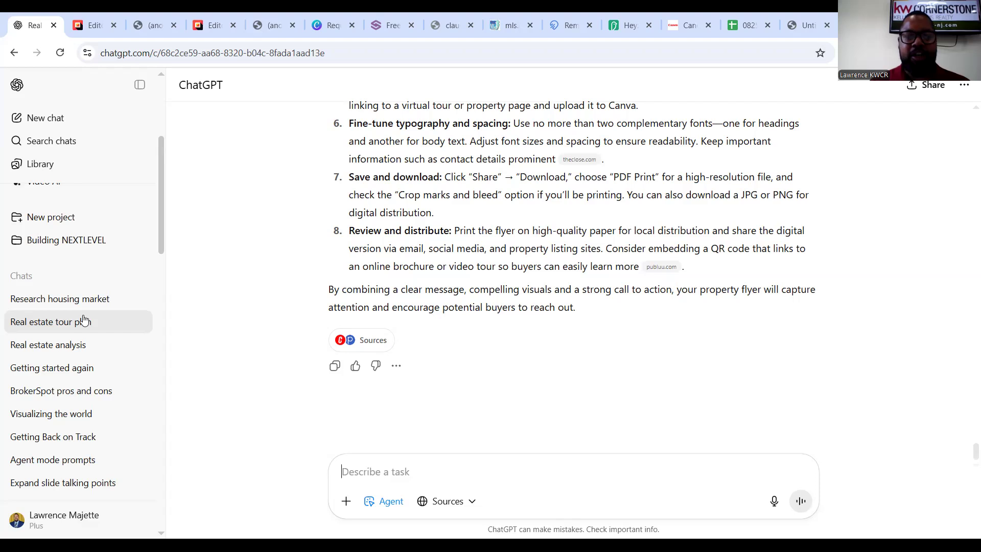
# Step: Look through the saved chat history and show the chat search without running a query
pyautogui.scroll(-10, 84, 376)
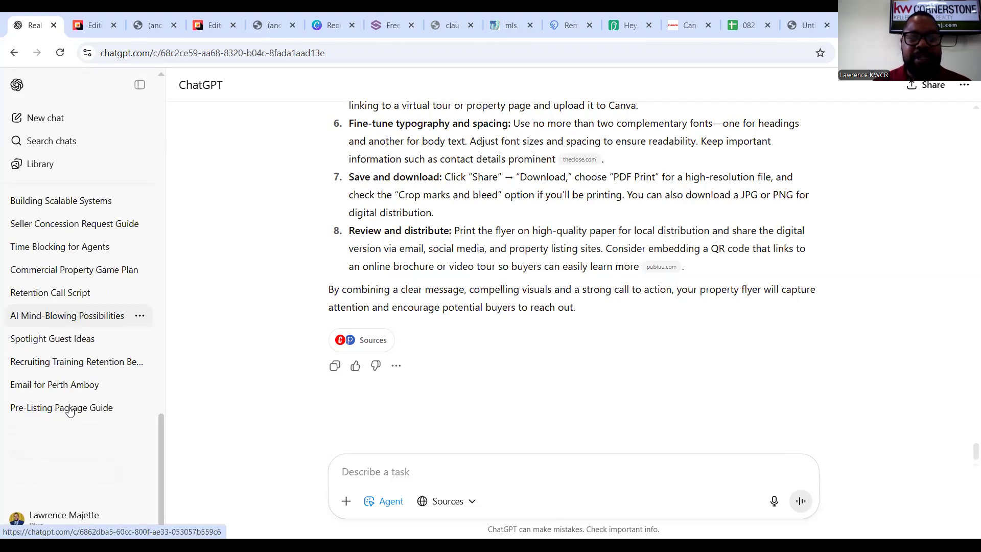
pyautogui.scroll(-5, 70, 411)
pyautogui.scroll(-10, 70, 410)
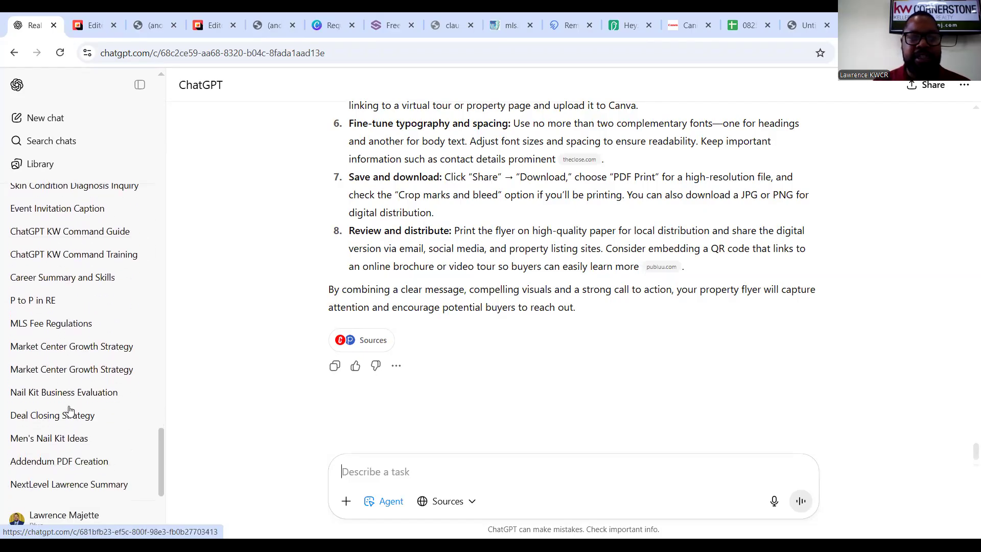
pyautogui.scroll(-5, 70, 411)
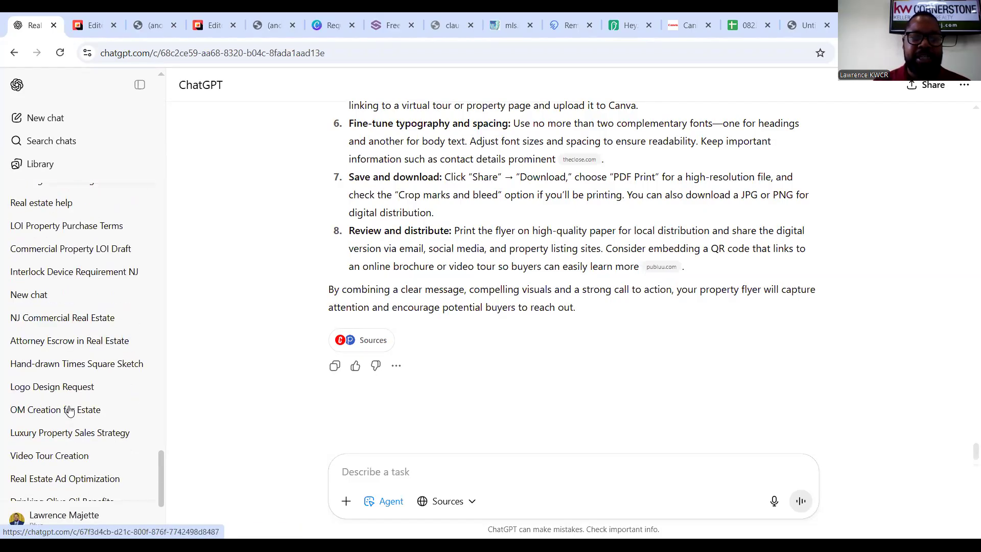
pyautogui.scroll(-5, 70, 411)
pyautogui.scroll(-5, 70, 411)
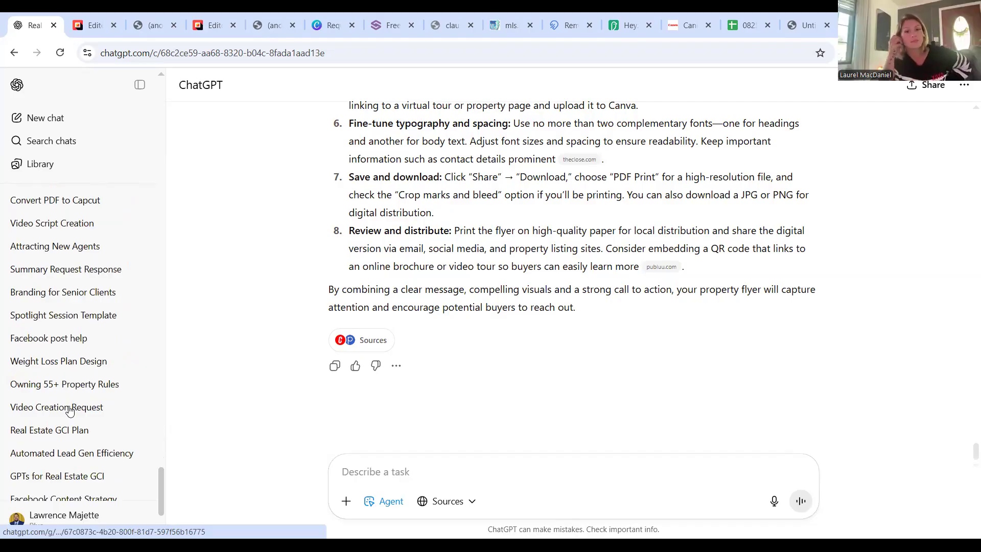
pyautogui.scroll(15, 69, 411)
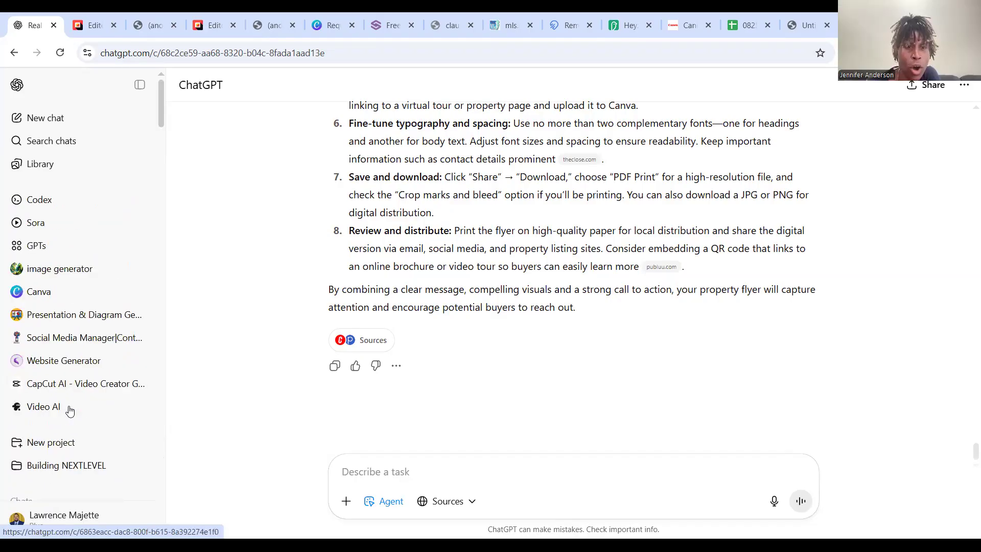
pyautogui.click(65, 140)
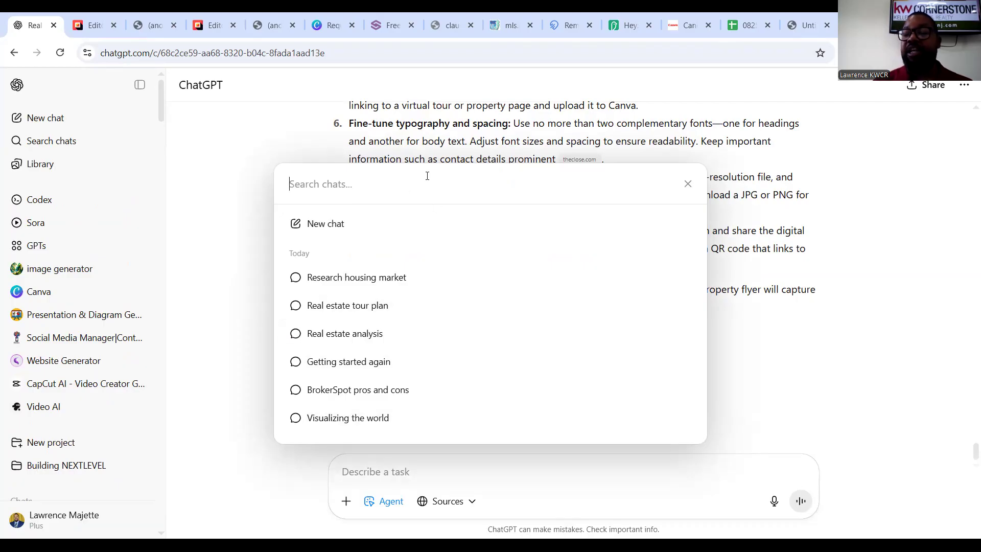
pyautogui.click(688, 183)
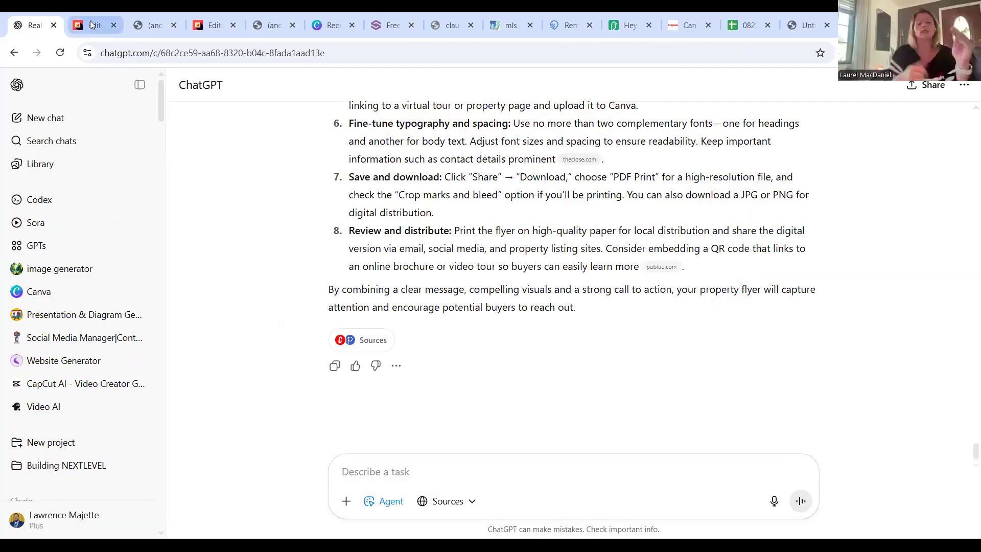
# Step: Review the agent's step-by-step guide to creating the property flyer in Canva
pyautogui.moveTo(91, 24)
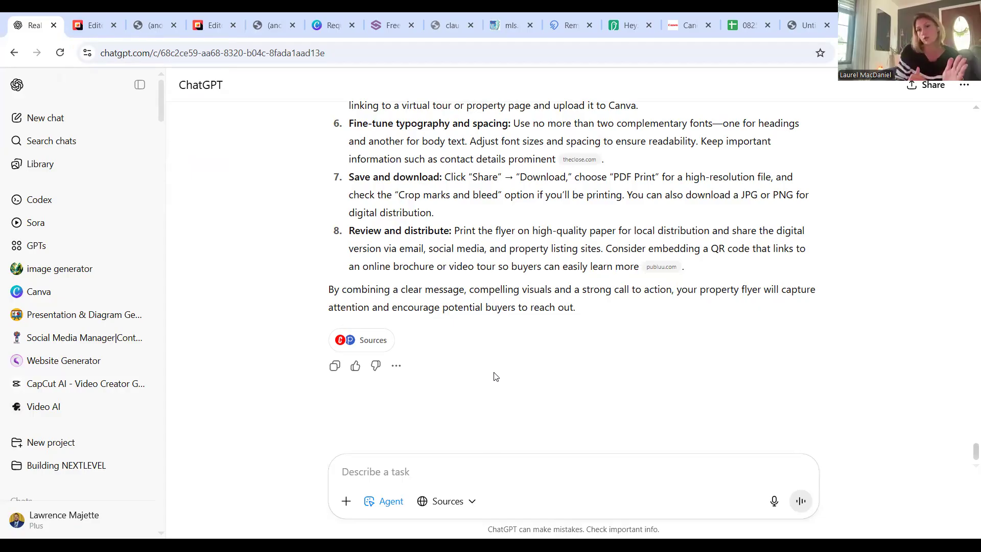
pyautogui.scroll(2, 512, 357)
pyautogui.scroll(20, 513, 357)
pyautogui.scroll(-15, 513, 360)
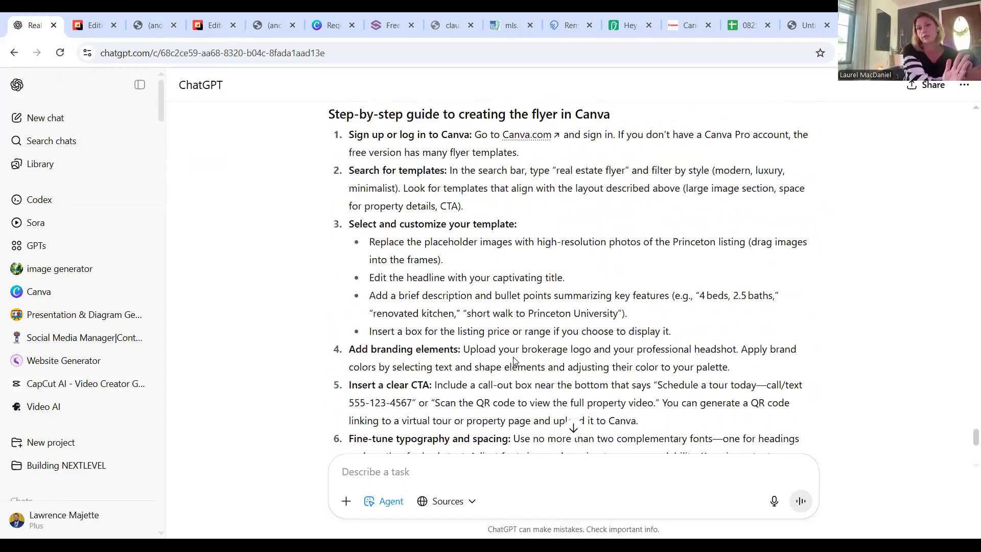
pyautogui.scroll(-6, 514, 360)
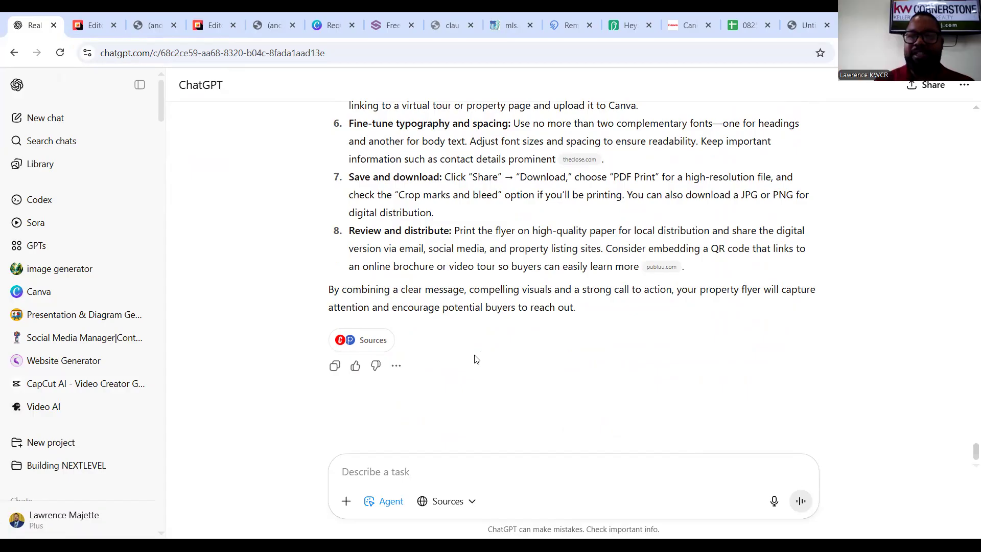
# Step: View the "Seller Value Dashboards" slide and find the matching Seller Value Dashboard prompt in the ChatGPT tour plan chat
pyautogui.click(89, 24)
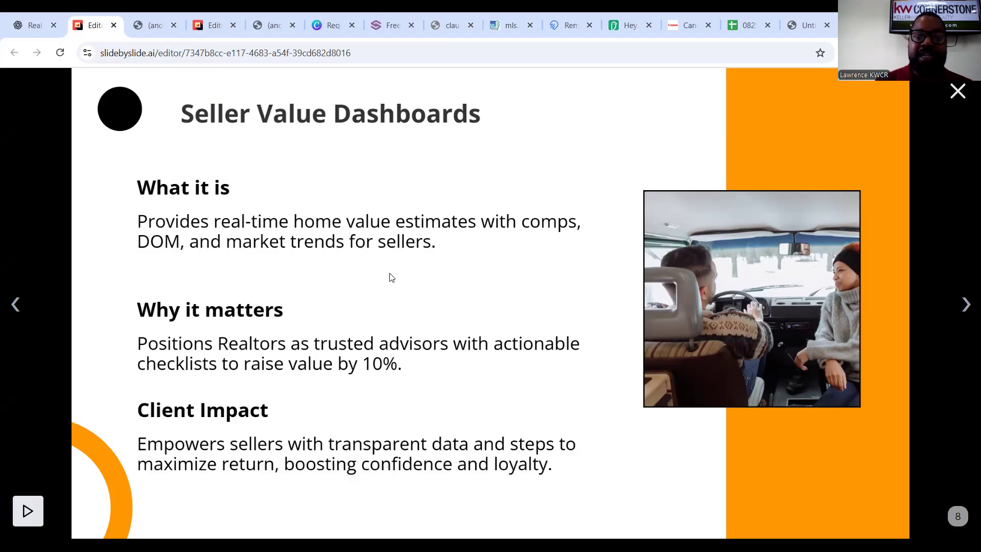
pyautogui.click(33, 18)
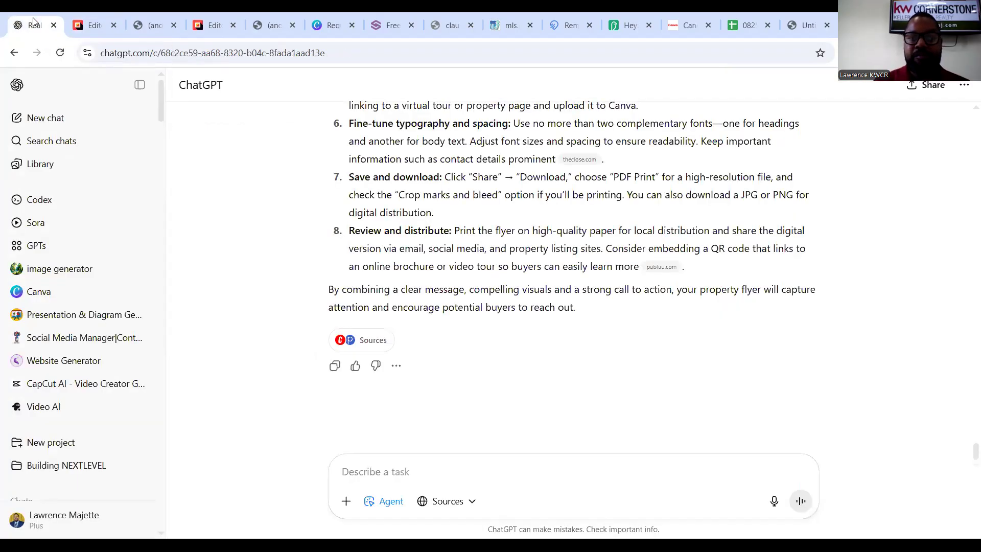
pyautogui.scroll(10, 410, 295)
pyautogui.scroll(20, 409, 295)
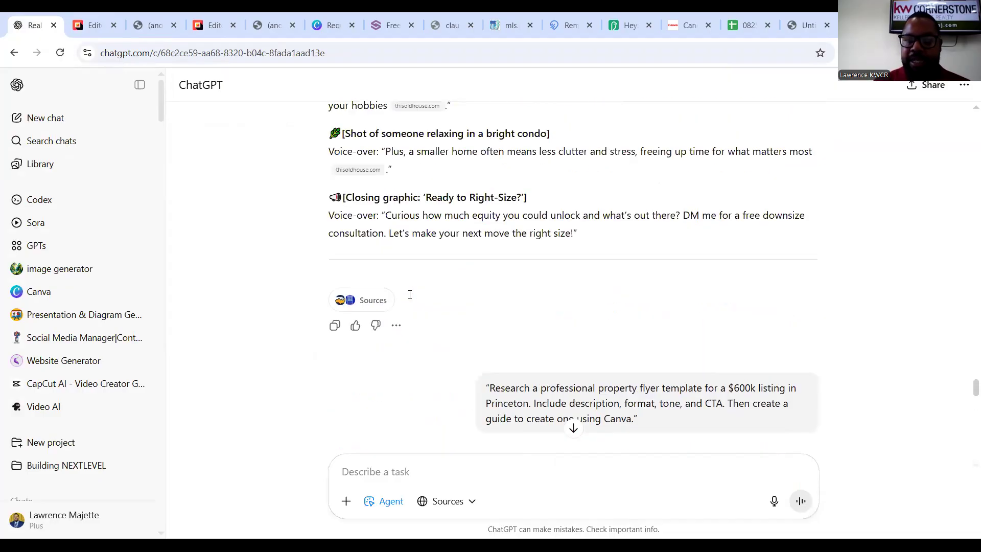
pyautogui.scroll(20, 410, 295)
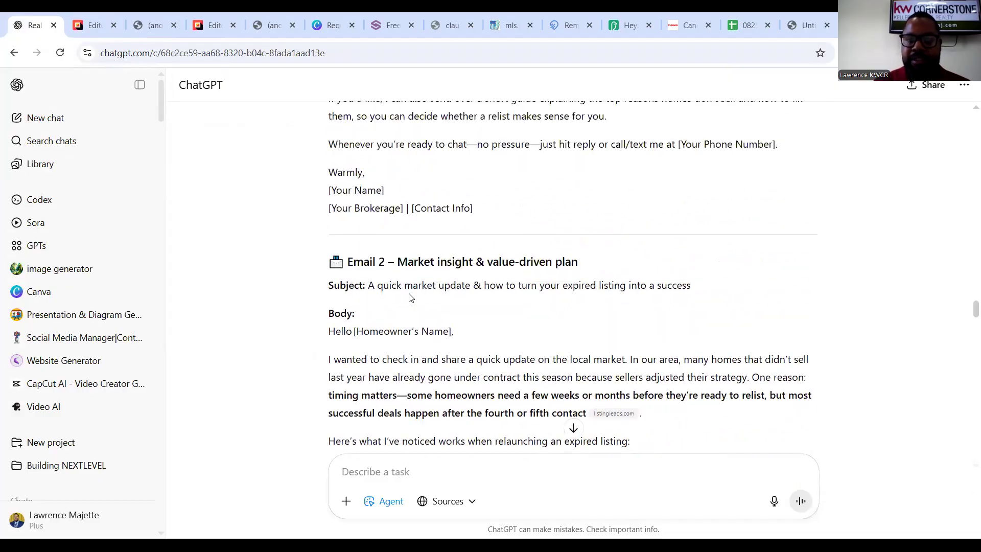
pyautogui.scroll(20, 410, 296)
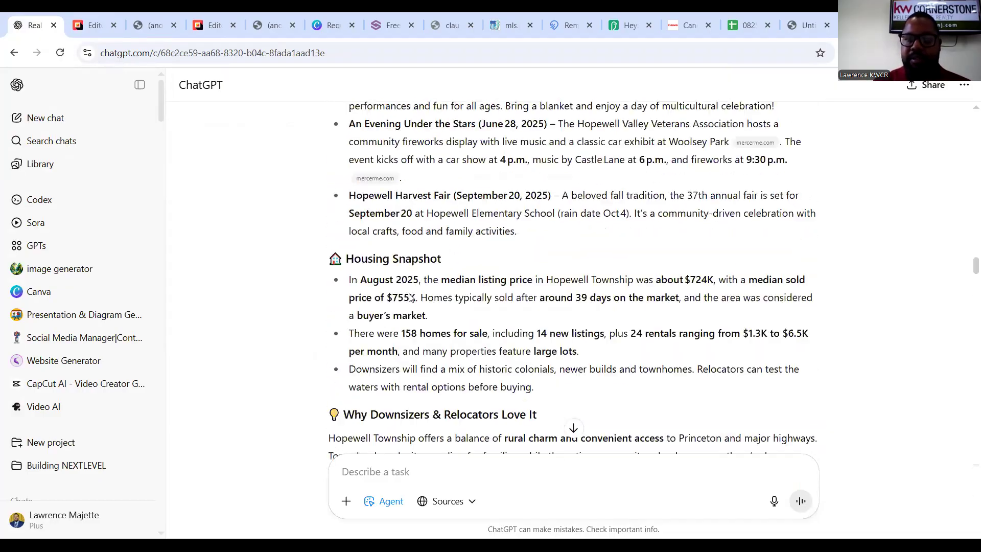
pyautogui.scroll(-20, 410, 295)
pyautogui.scroll(10, 410, 295)
pyautogui.scroll(-1, 410, 296)
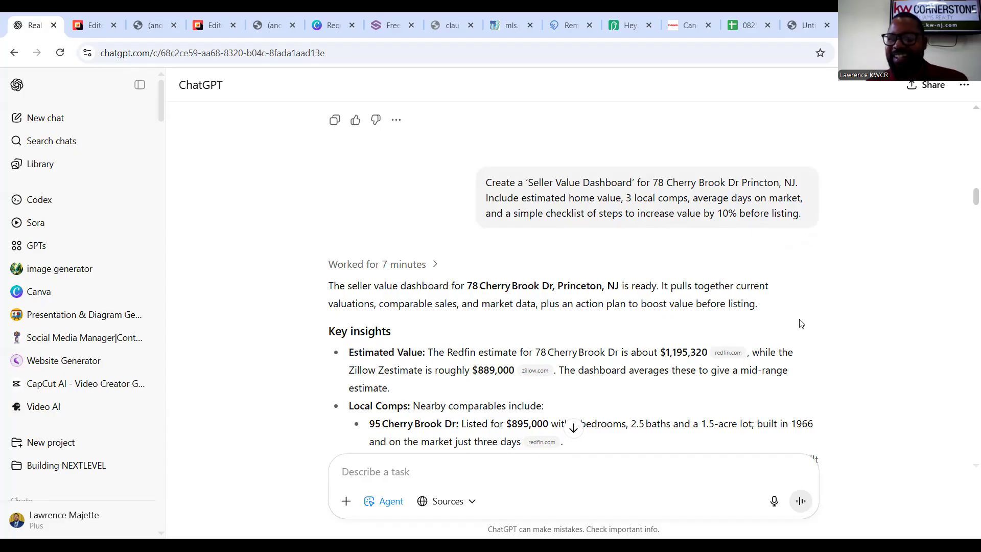
# Step: Review the dashboard's key insights on estimated value, local comps, days on market and the value-boosting checklist
pyautogui.scroll(-2, 799, 324)
pyautogui.scroll(-1, 799, 323)
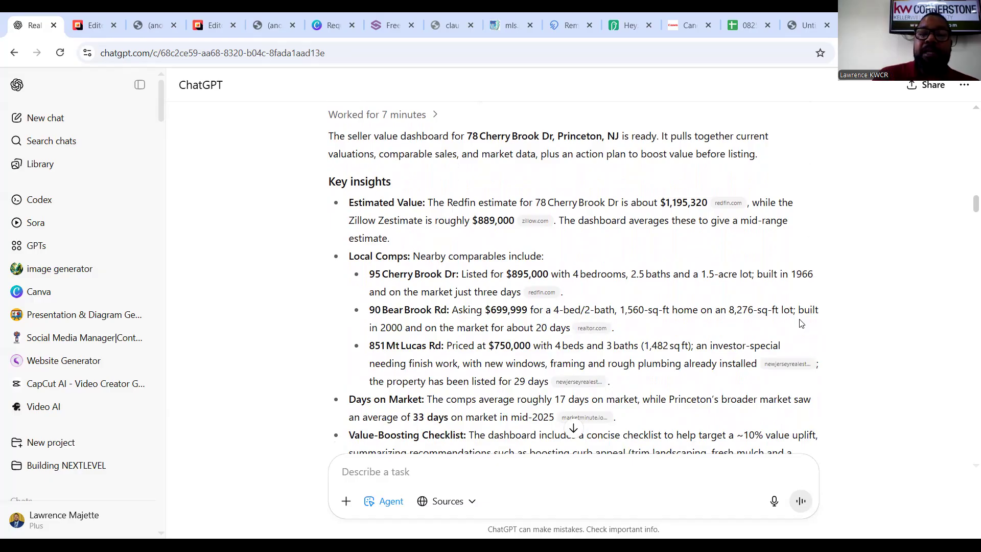
pyautogui.scroll(-1, 664, 258)
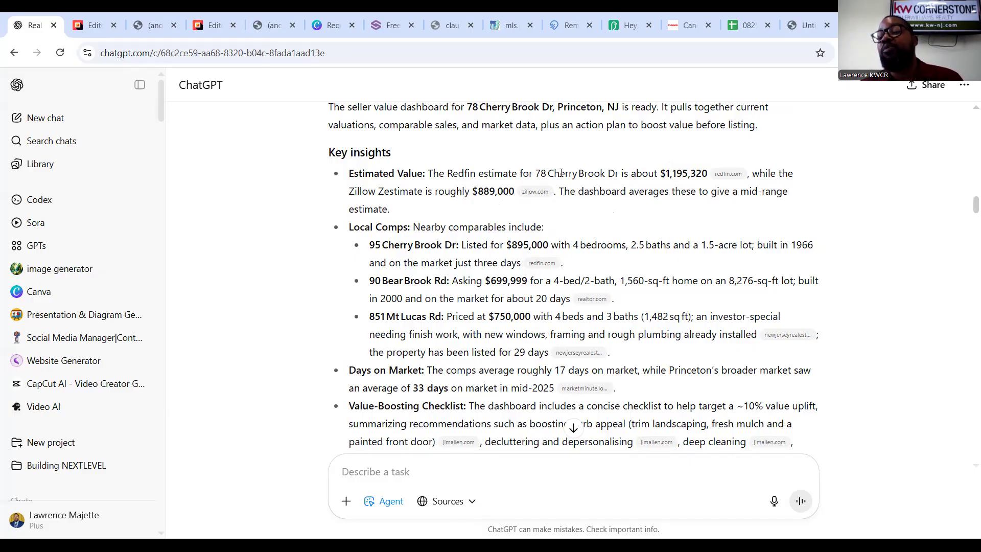
pyautogui.scroll(-1, 561, 173)
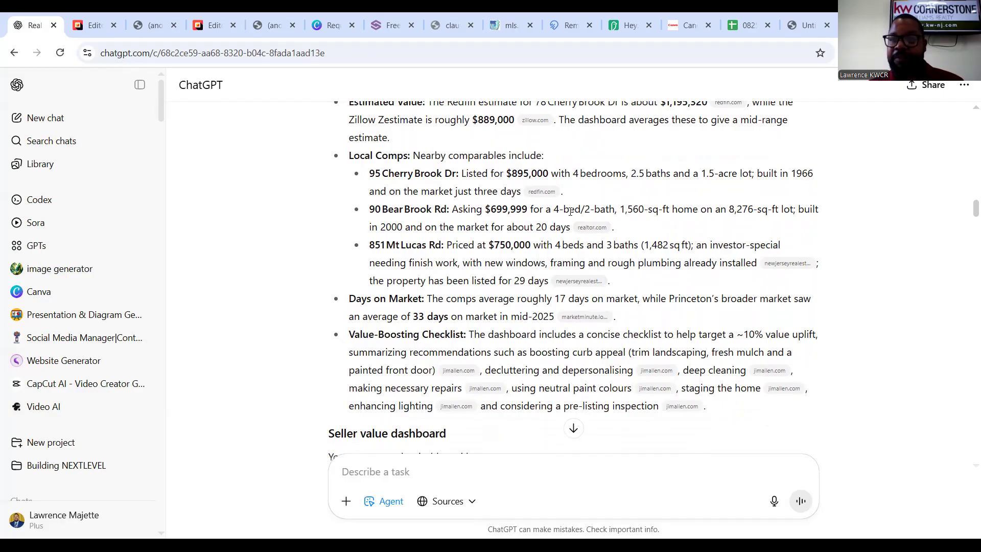
pyautogui.scroll(-1, 488, 237)
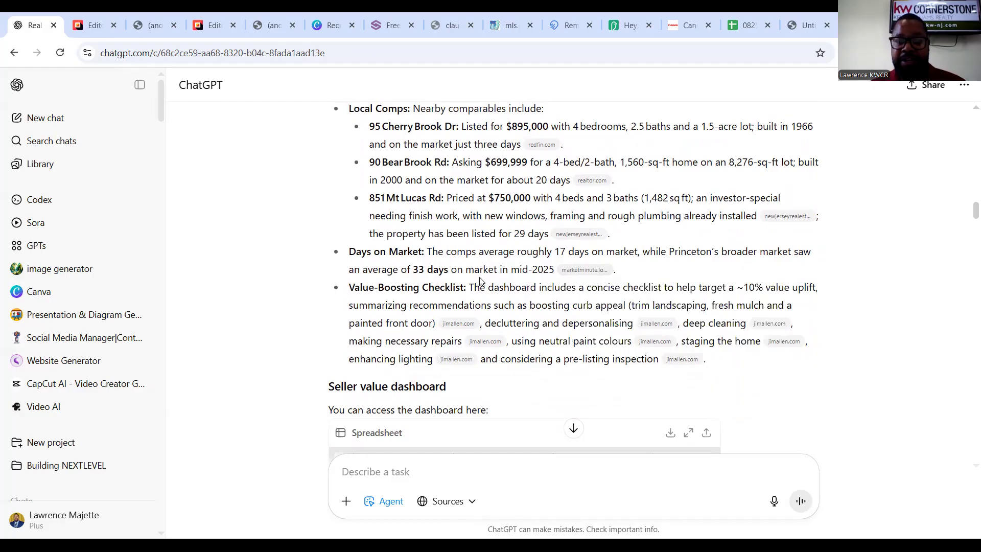
pyautogui.scroll(-1, 478, 265)
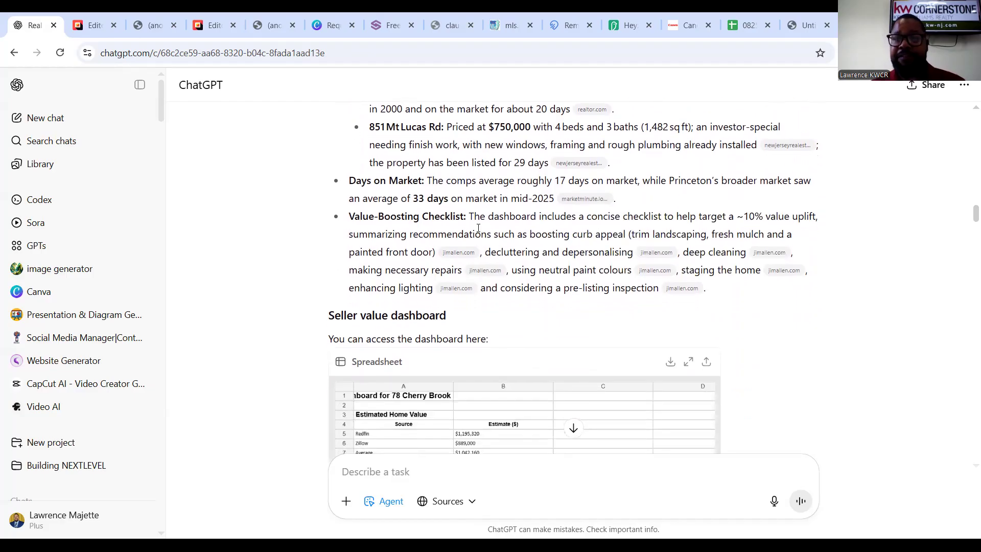
# Step: Examine the seller value dashboard spreadsheet preview and the summary of what it contains
pyautogui.scroll(-3, 534, 299)
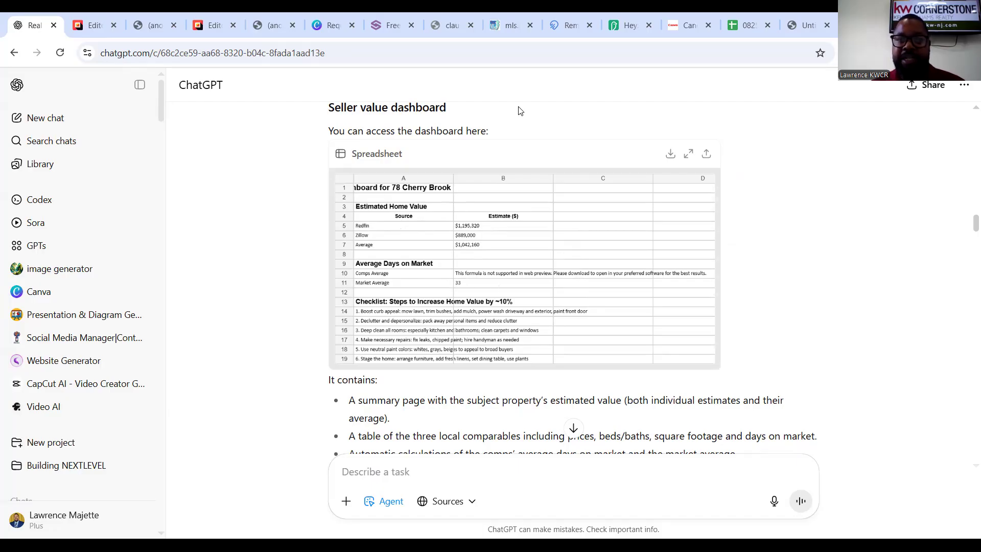
pyautogui.scroll(-1, 519, 104)
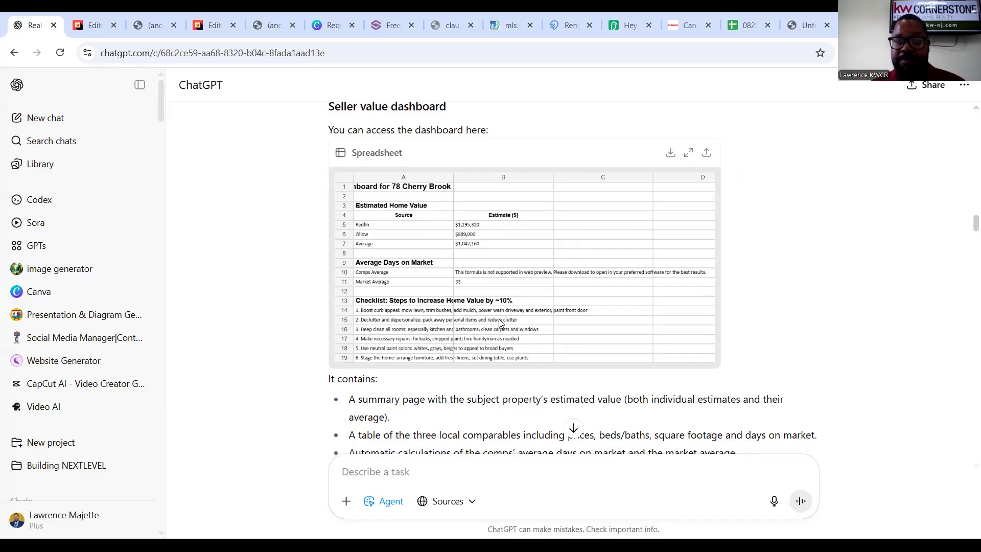
pyautogui.scroll(-4, 442, 319)
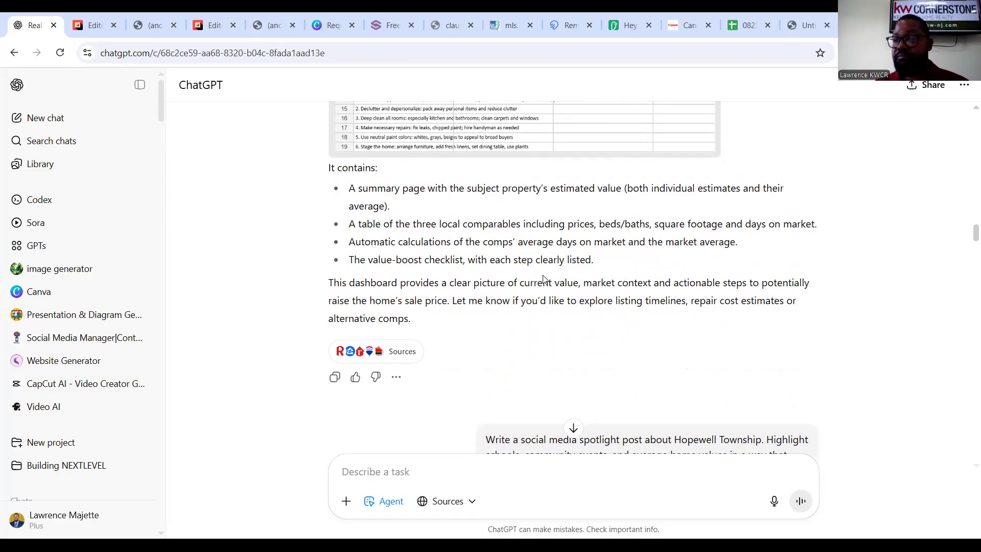
pyautogui.scroll(1, 543, 279)
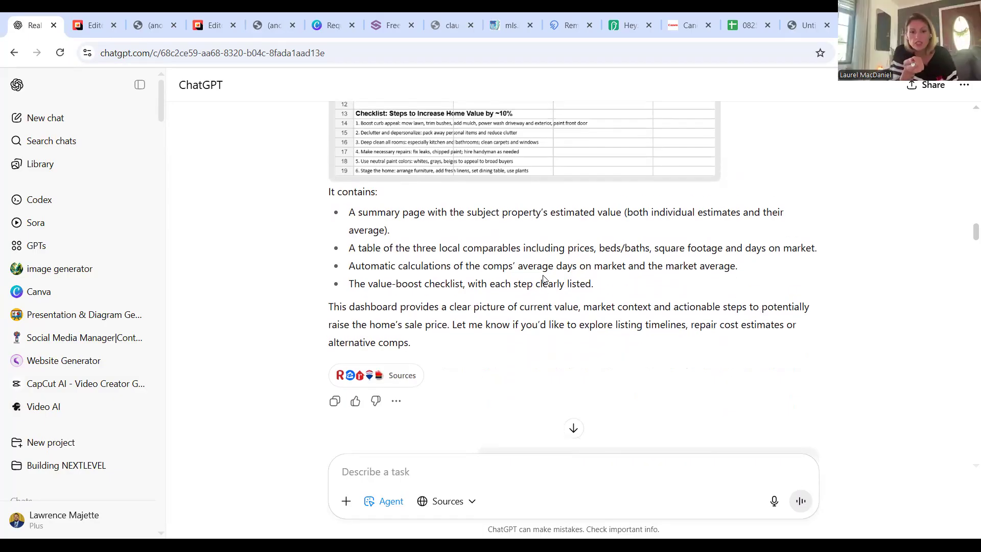
# Step: Examine the seller value dashboard spreadsheet in its expanded preview, then return to the chat's summary of its contents
pyautogui.scroll(3, 543, 278)
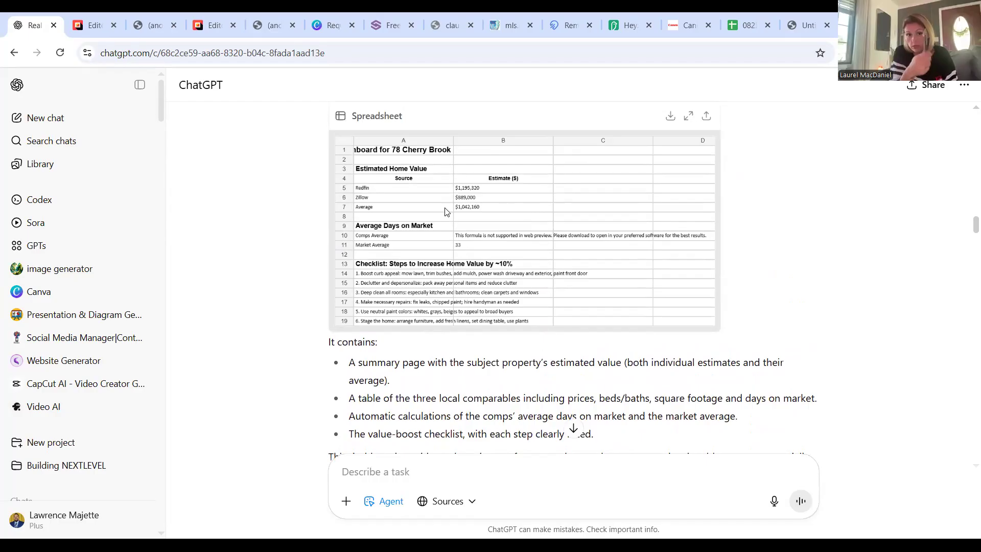
pyautogui.click(690, 117)
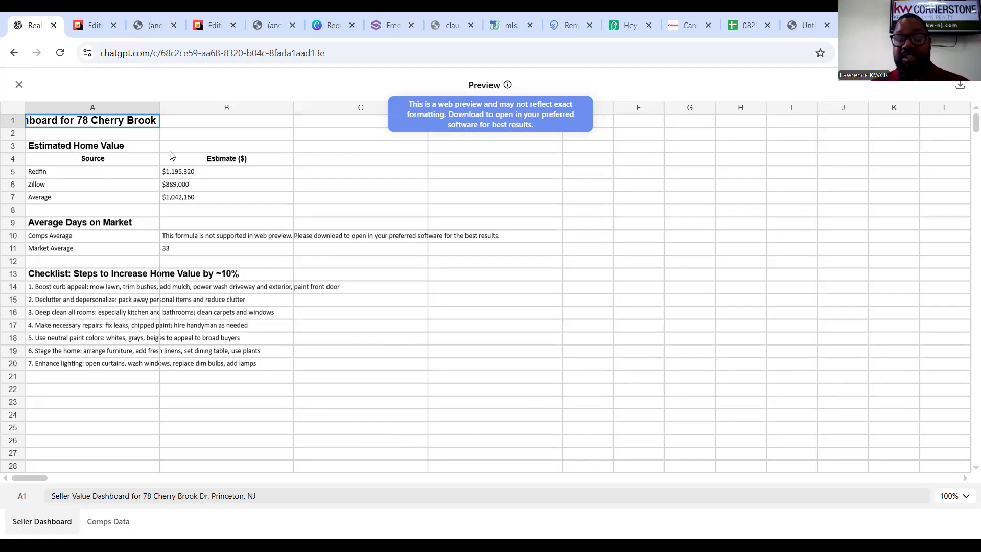
pyautogui.click(19, 85)
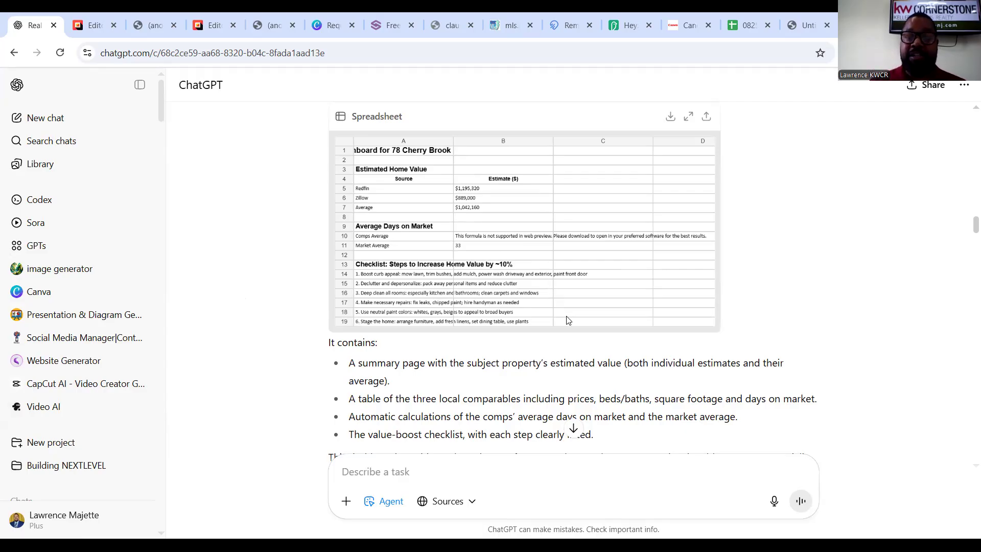
pyautogui.scroll(-3, 567, 320)
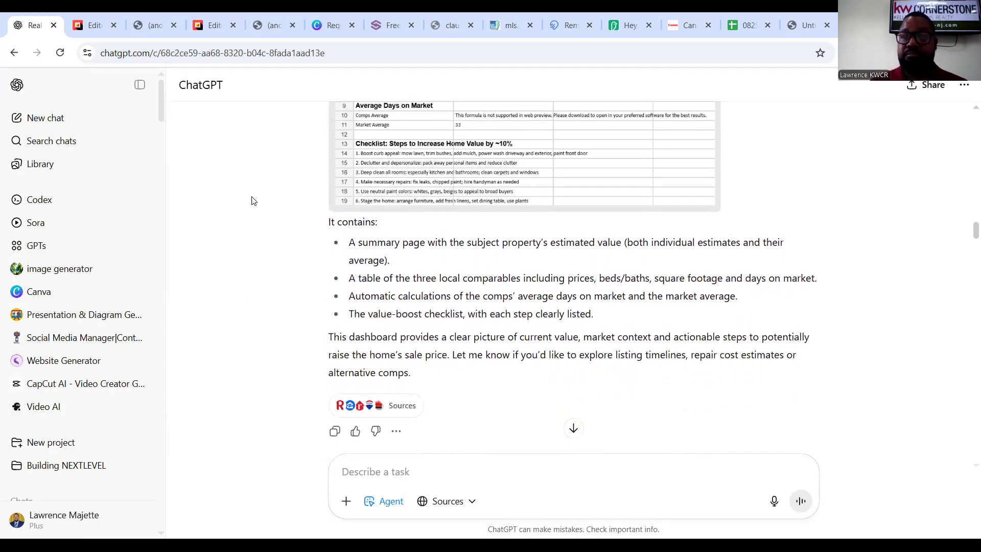
# Step: Switch to the slidebyslide.ai presentation and advance to the "Client 'Next Move' Prediction" slide
pyautogui.click(87, 28)
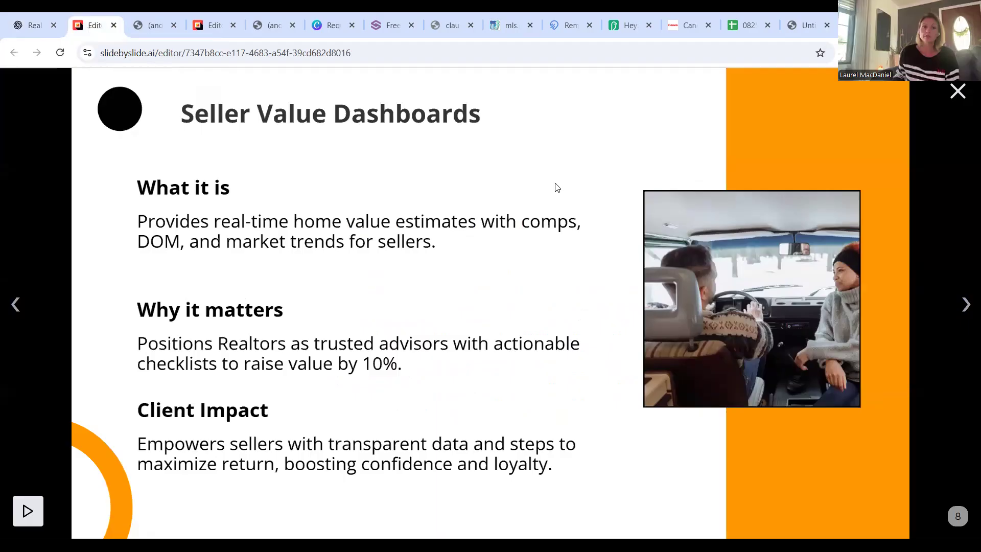
pyautogui.click(968, 311)
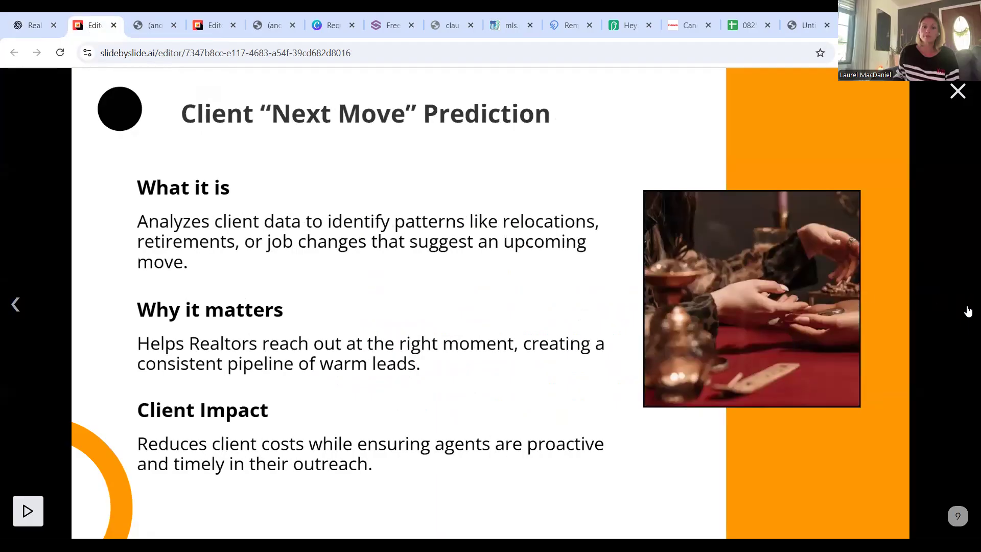